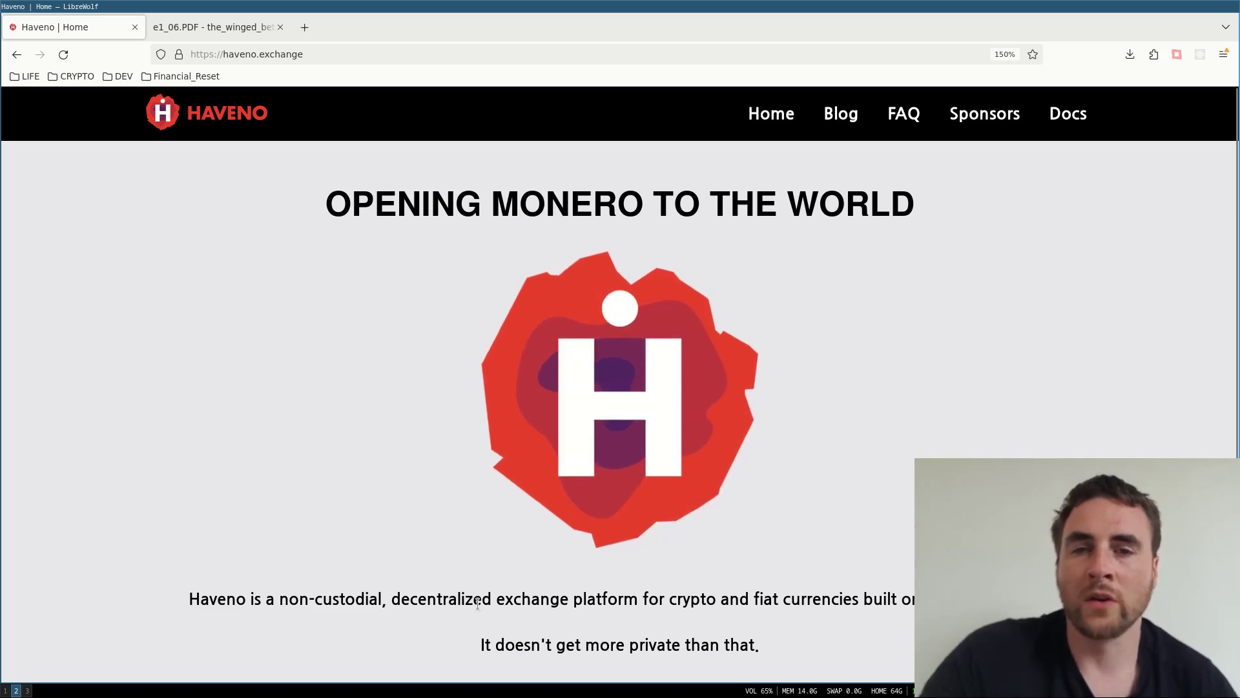
- Return to the haveno-dex/haveno repository page and scroll through its README
scroll(478, 610, "down", 2)
scroll(478, 610, "down", 2)
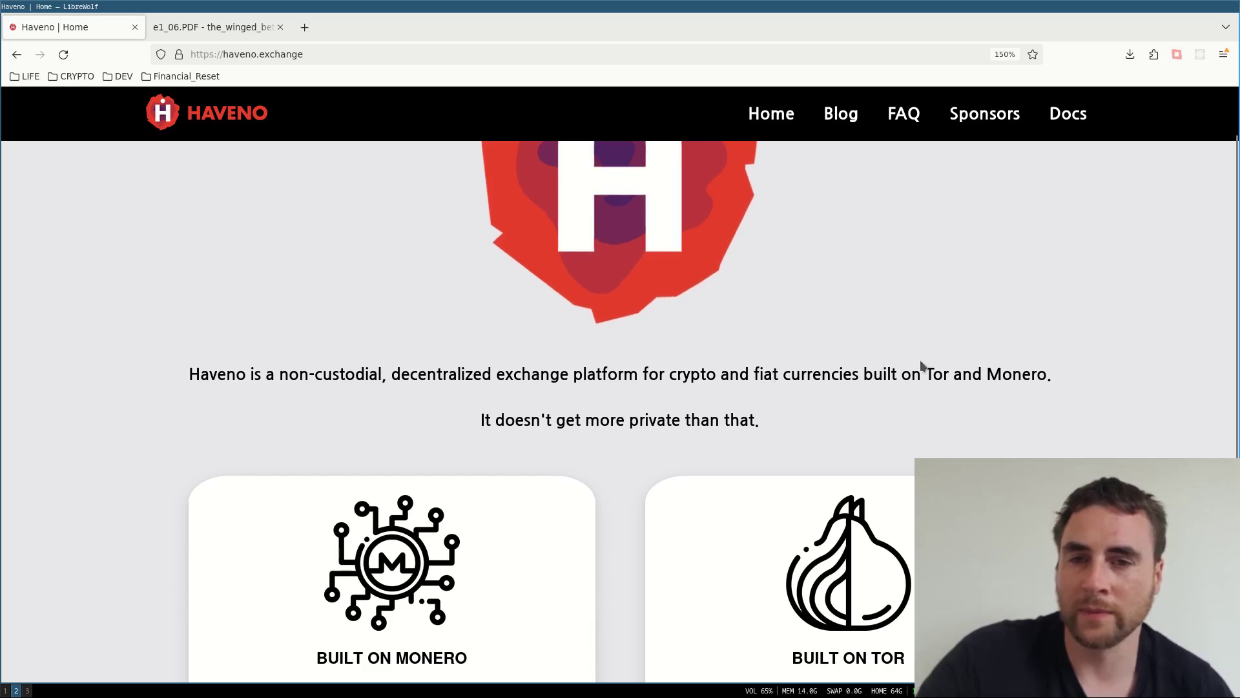
key("alt+Left")
scroll(378, 195, "down", 12)
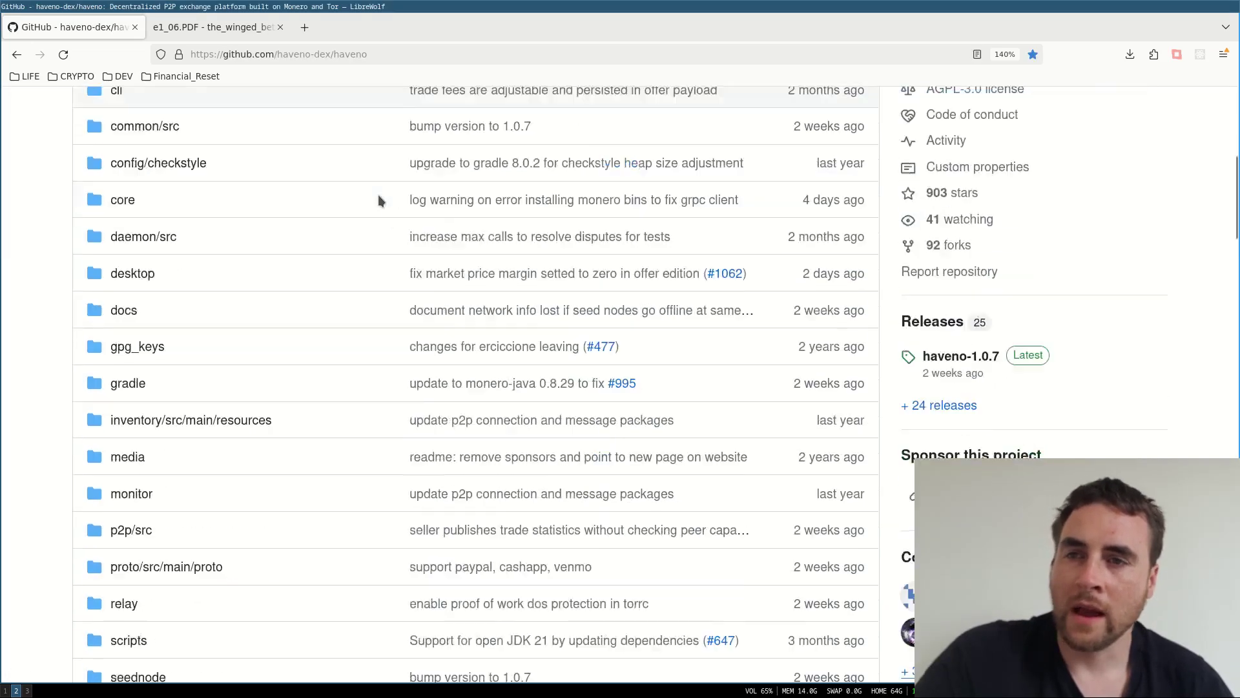
scroll(220, 175, "up", 9)
scroll(65, 153, "up", 4)
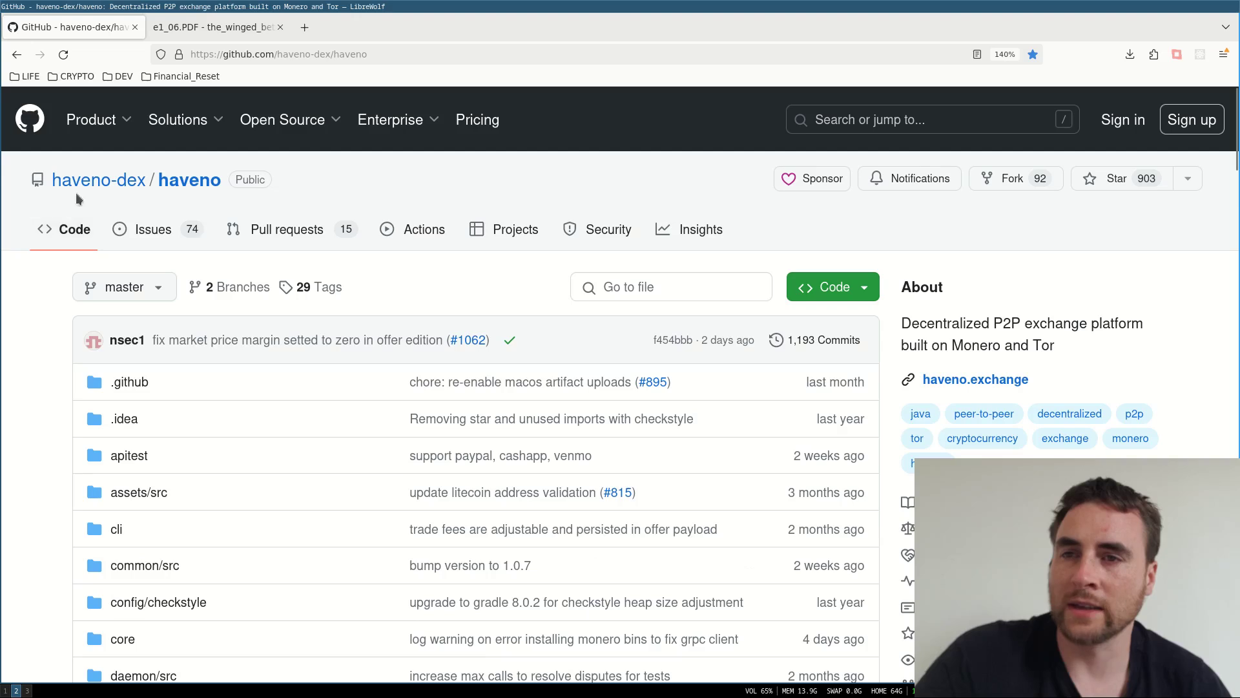
scroll(477, 288, "down", 20)
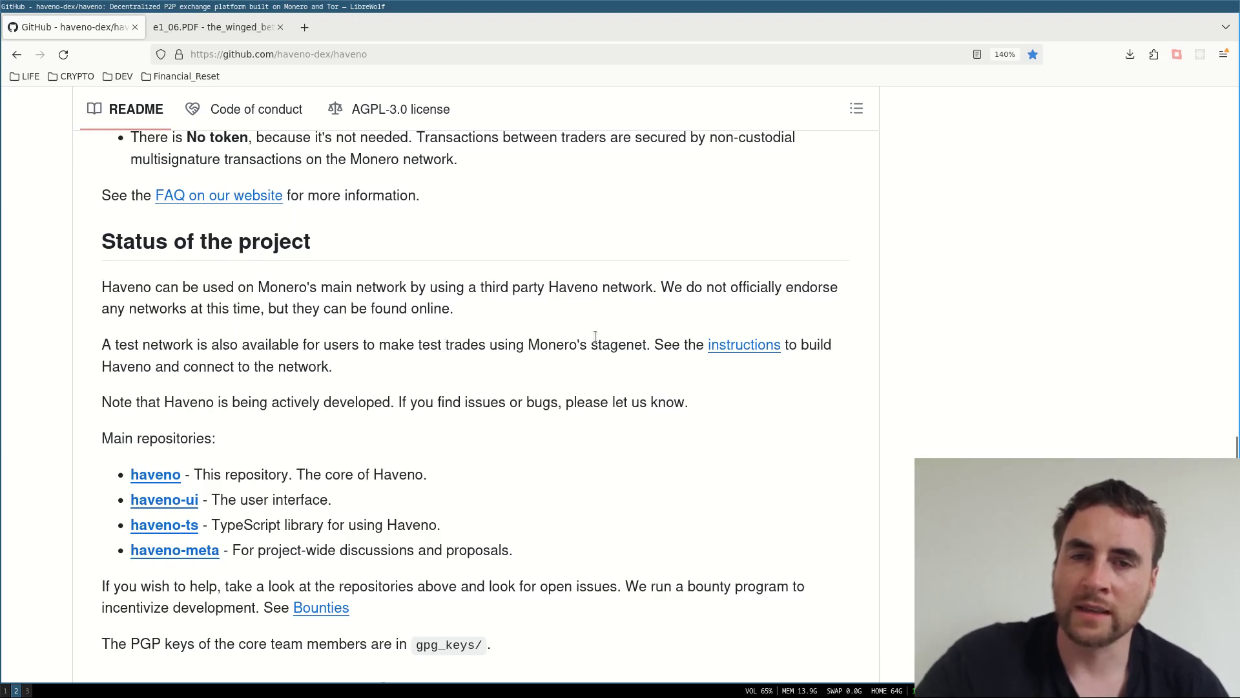
- Open the installing.md build instructions and tile a new terminal beside them
left_click(762, 347)
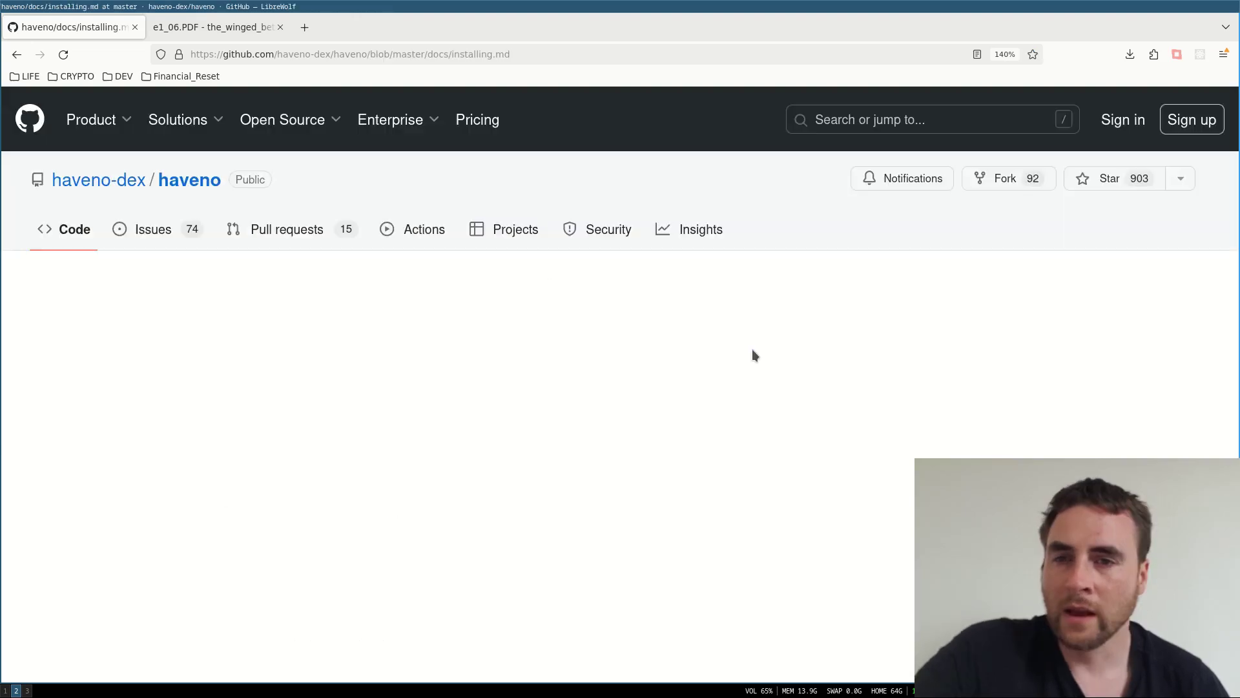
scroll(714, 349, "down", 3)
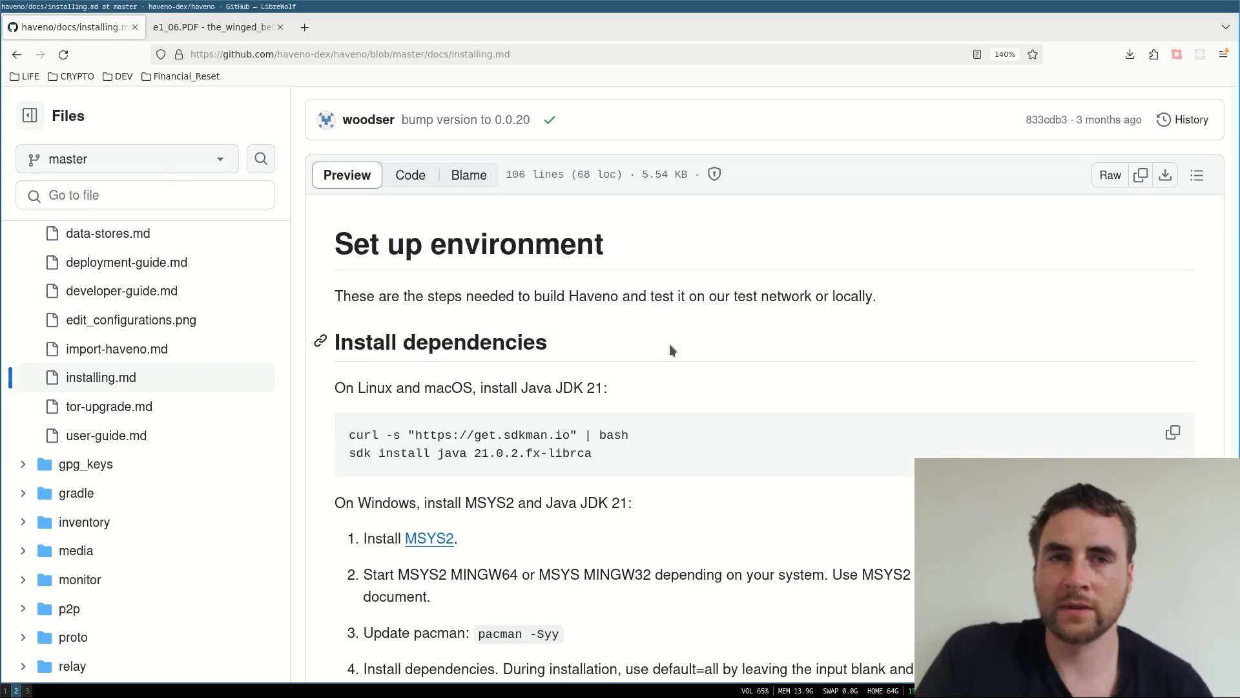
key("super+Return")
scroll(265, 380, "down", 3)
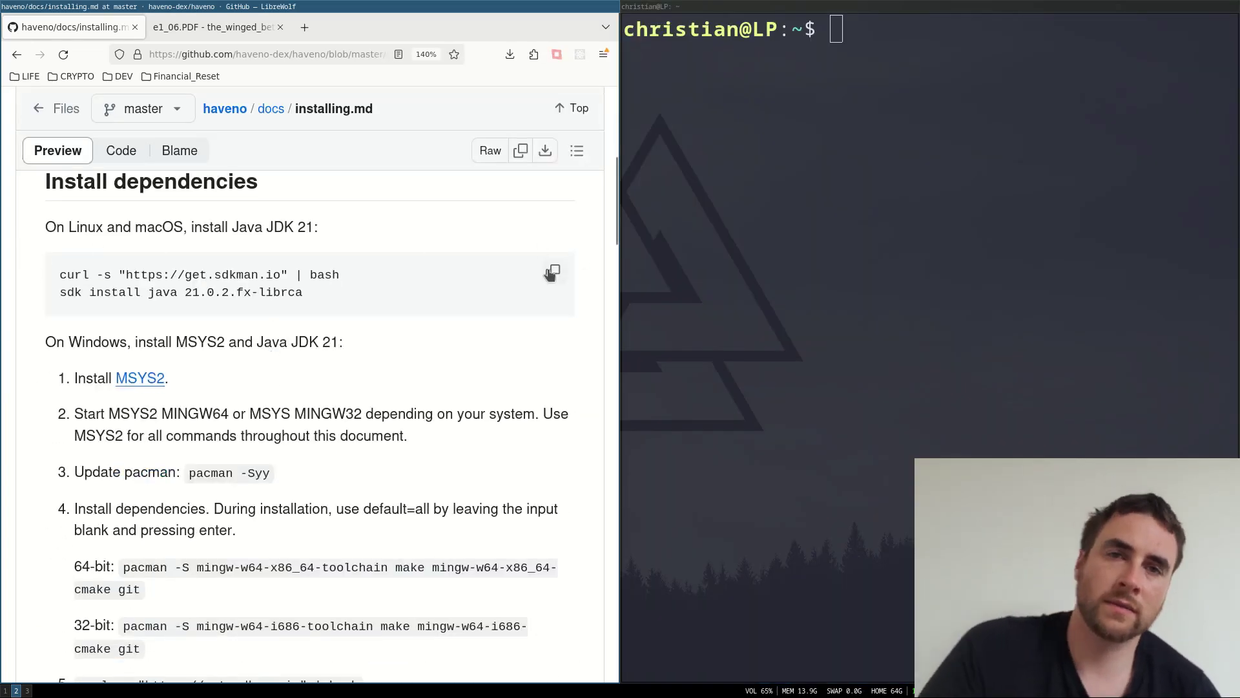
- Copy the SDKMAN and Java commands and run them to install Java 21.0.2.fx-librca
left_click(553, 272)
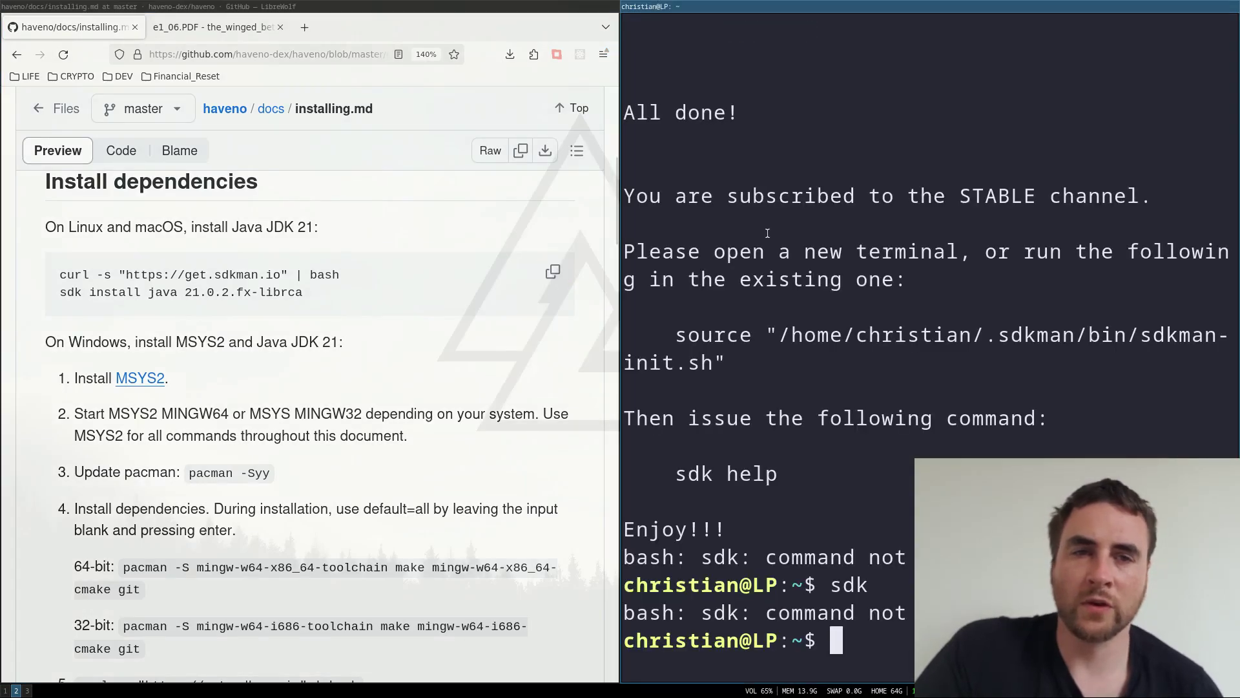
left_click_drag(624, 252, 904, 269)
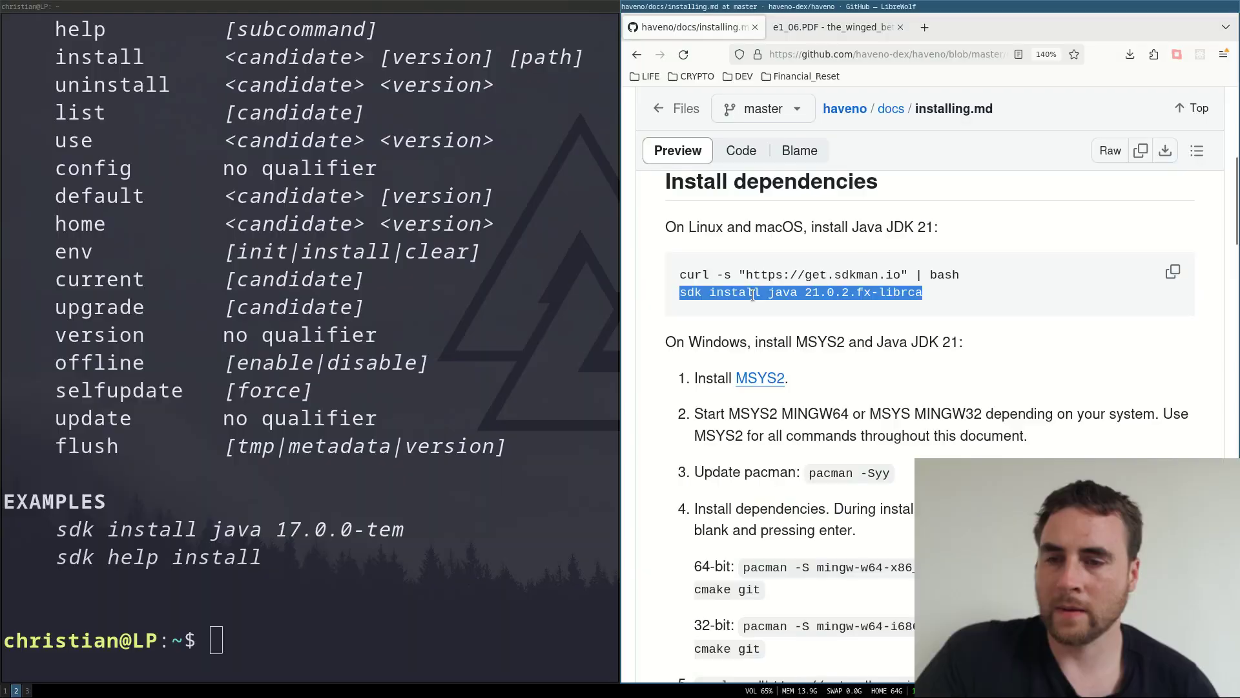
left_click(356, 636)
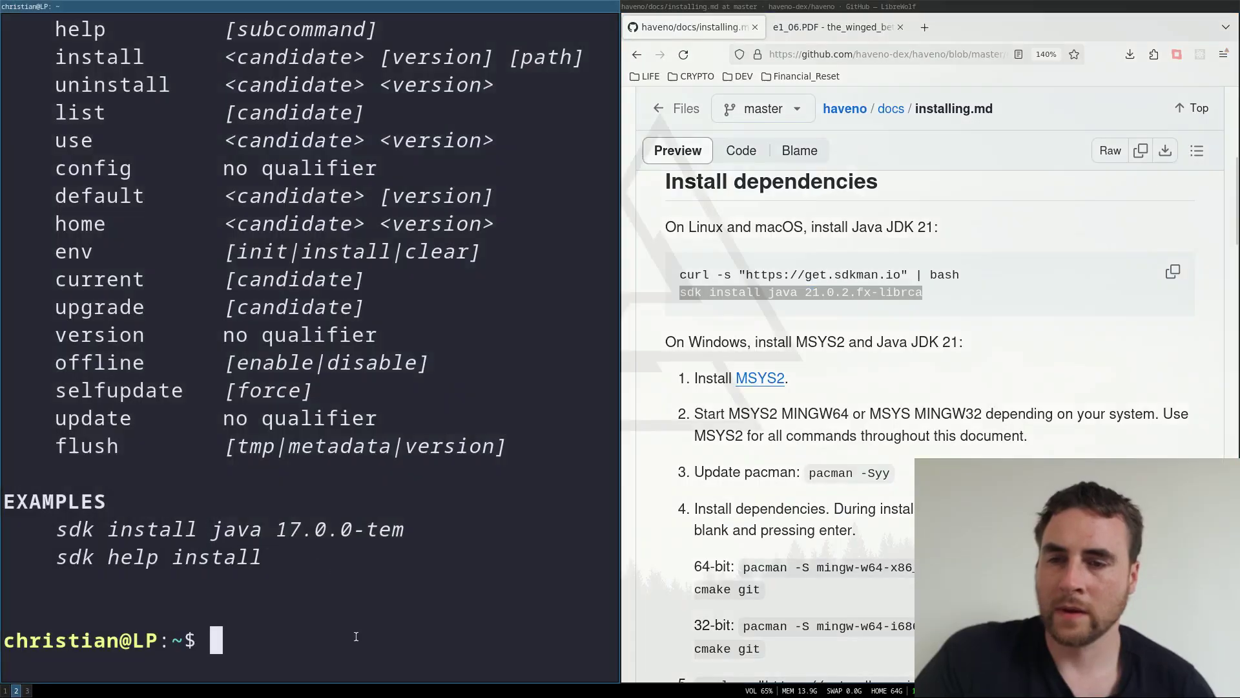
middle_click(374, 599)
key("Return")
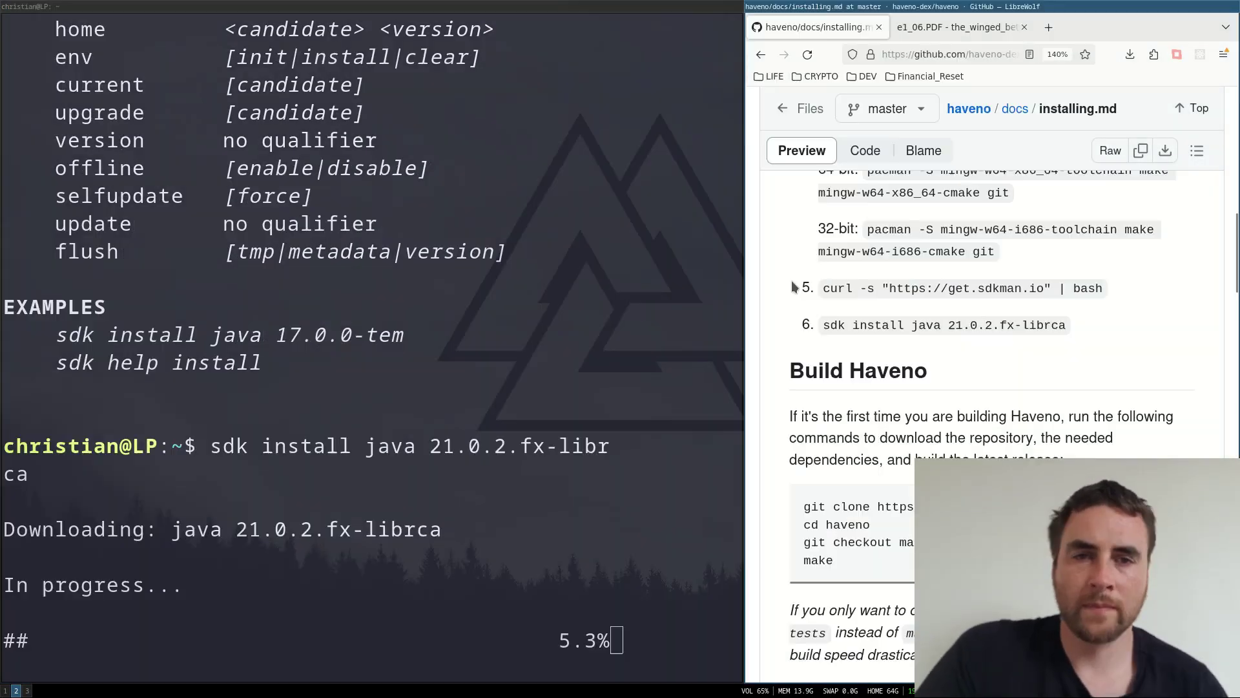
scroll(792, 285, "down", 4)
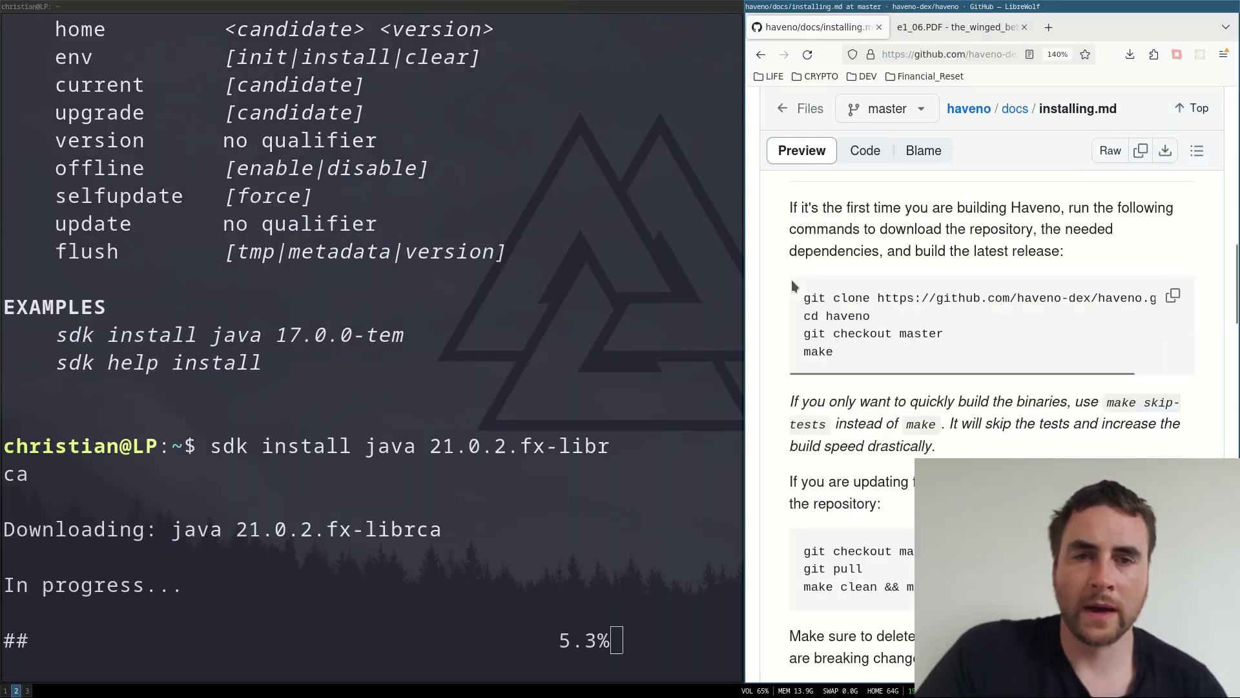
scroll(789, 275, "up", 2)
- Highlight the first-time build instructions under the guide's Build Haveno section
left_click_drag(790, 275, 972, 285)
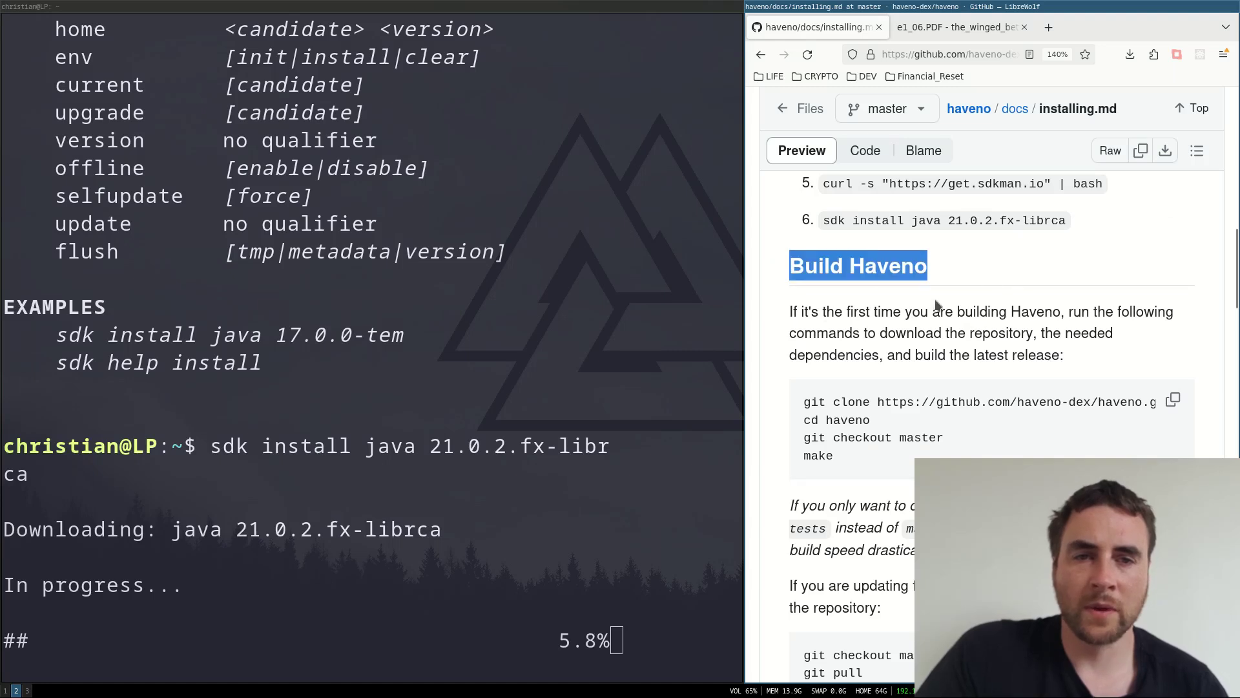
left_click(791, 316)
left_click_drag(791, 317, 1168, 343)
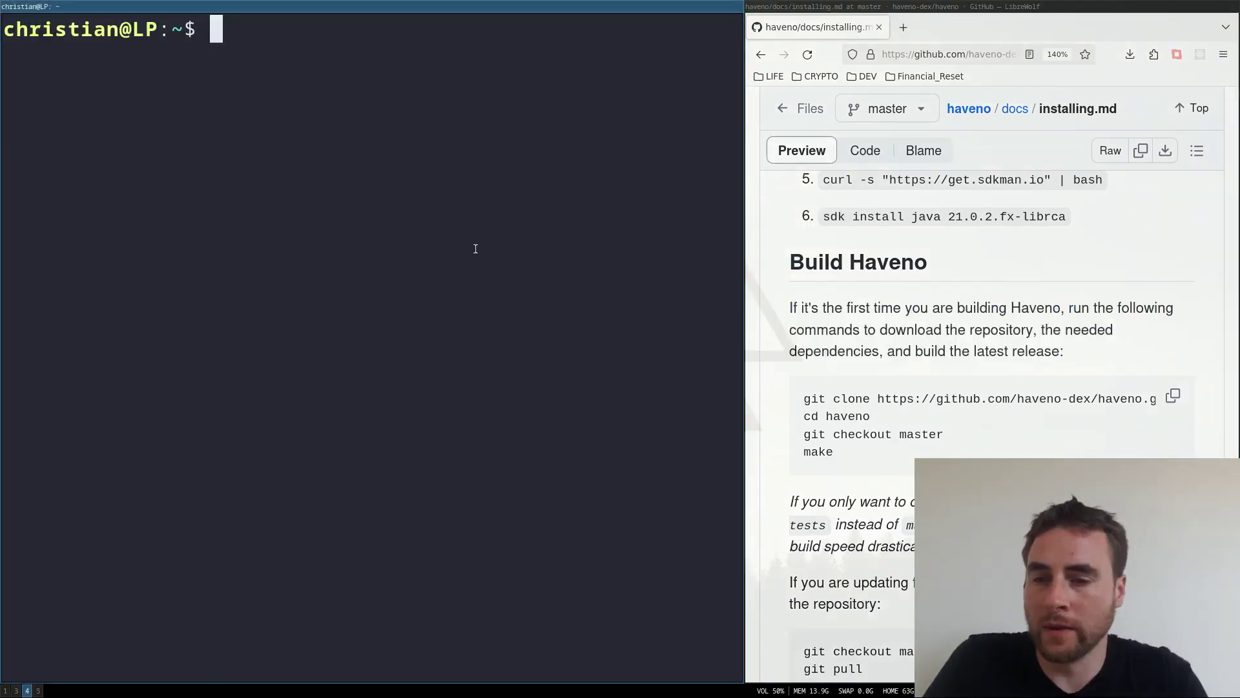
- Change into the Documents folder and then into the cloned haveno folder
type("cd Doc")
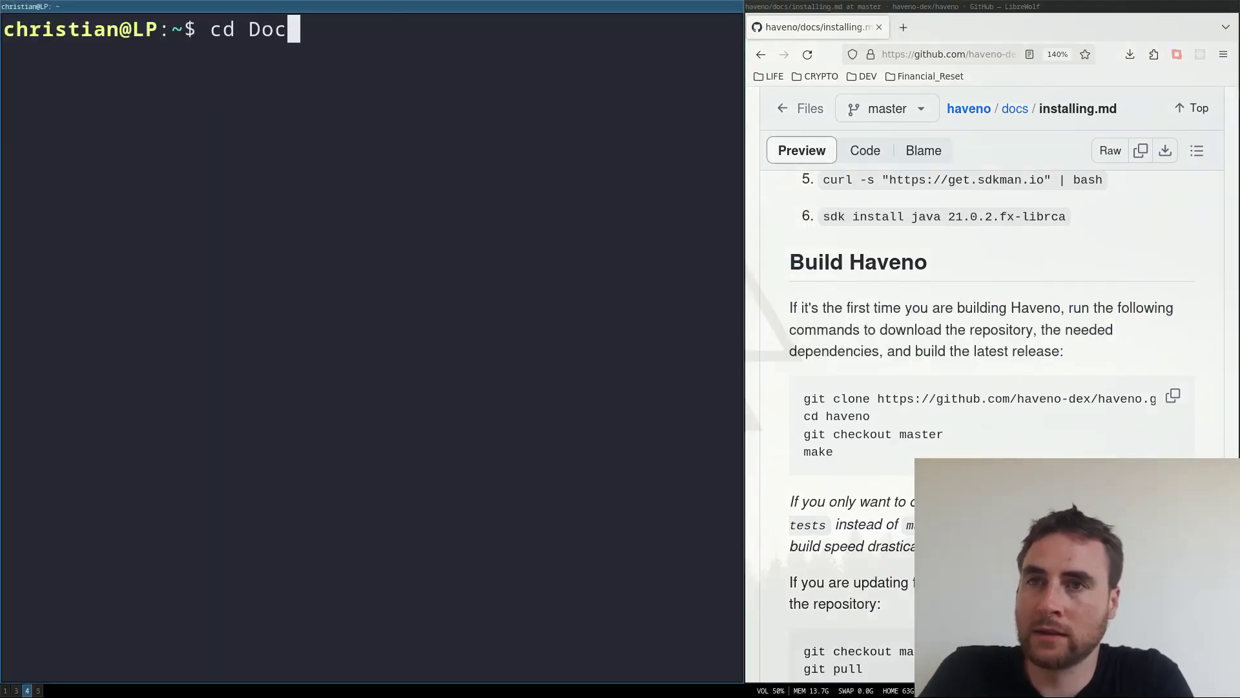
key("Tab")
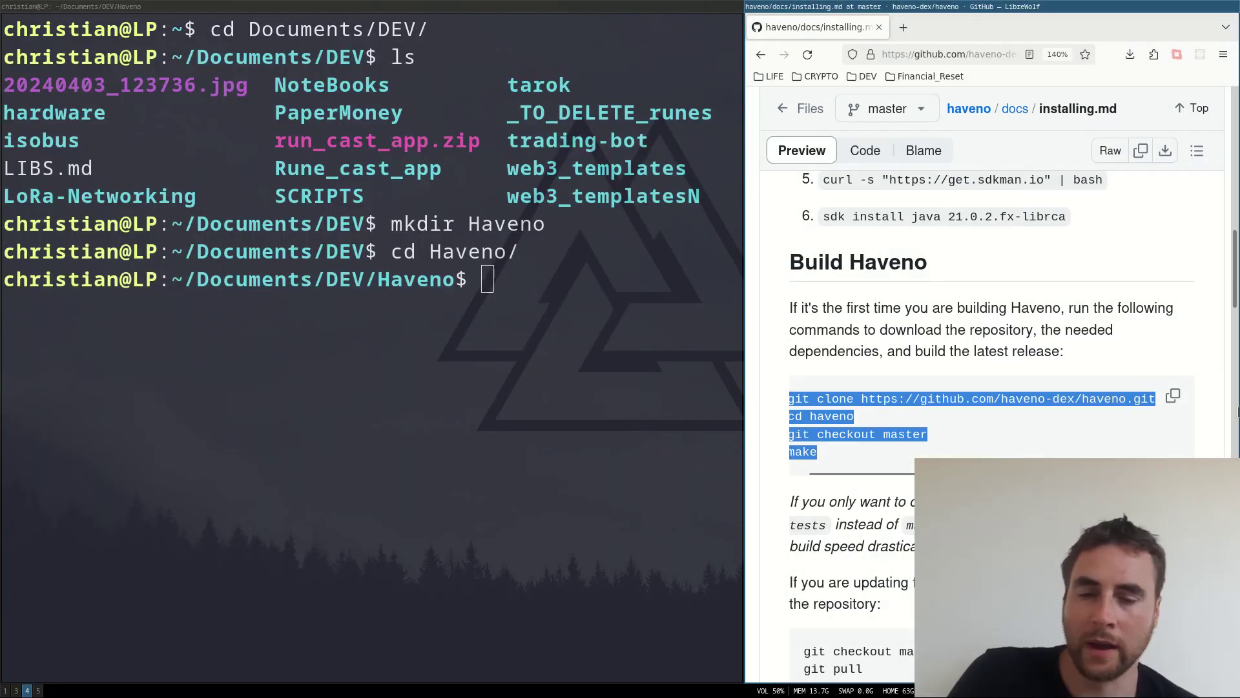
left_click(537, 406)
type("cd h")
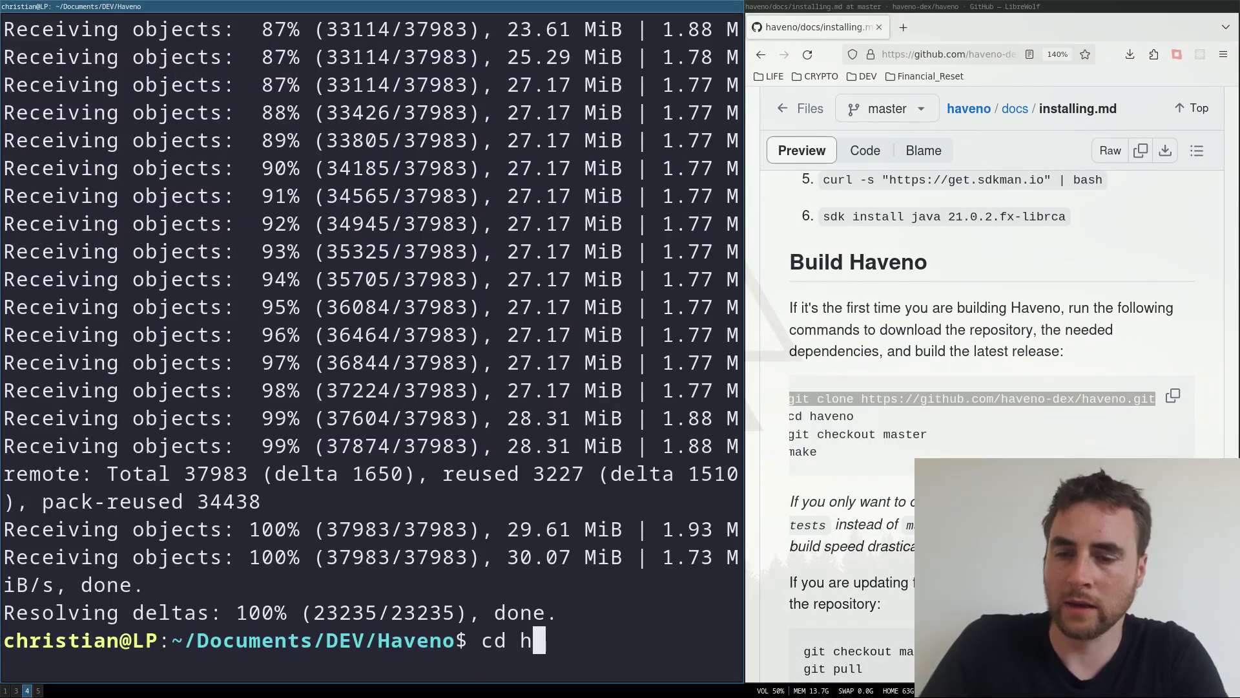
key("Tab")
key("Return")
- Check out the master branch and start the build with make skip-tests
type("git ")
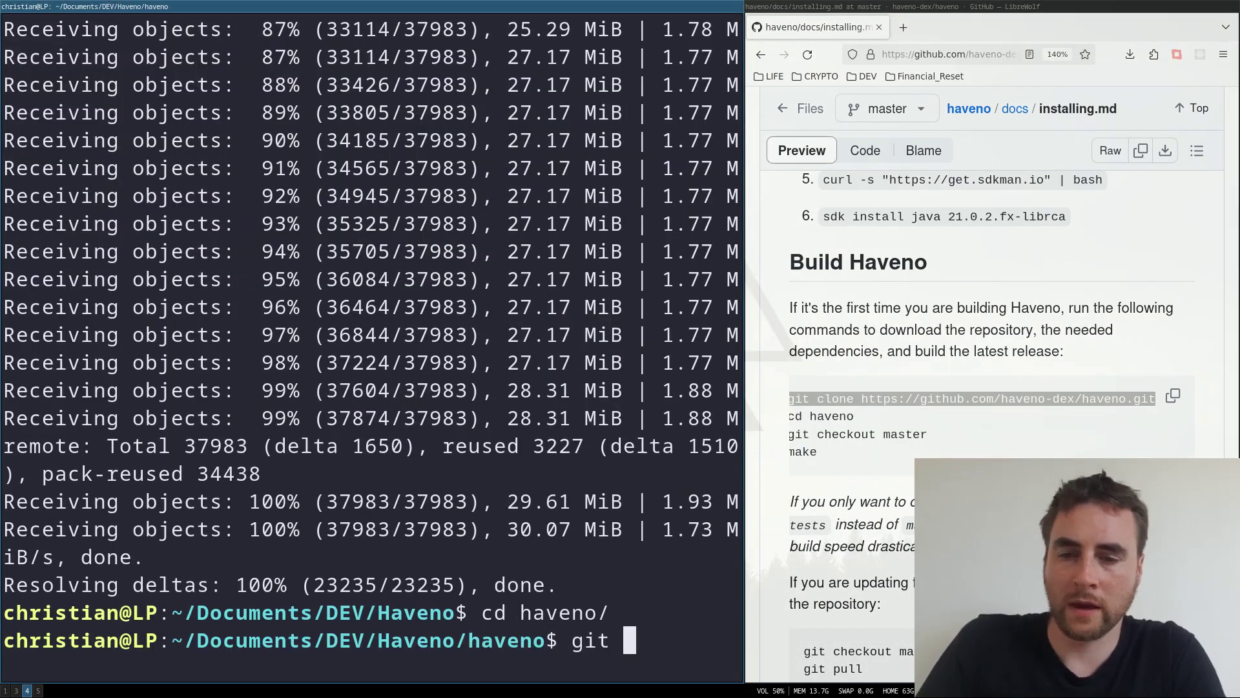
type("checkout master")
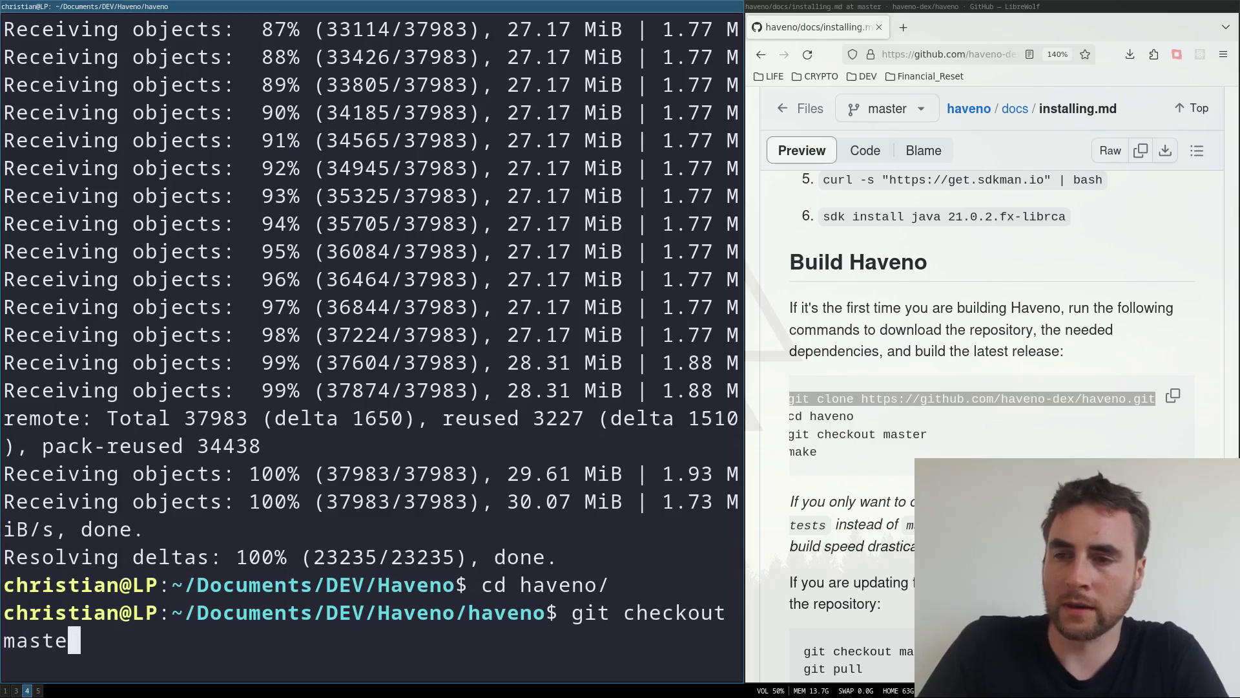
key("Return")
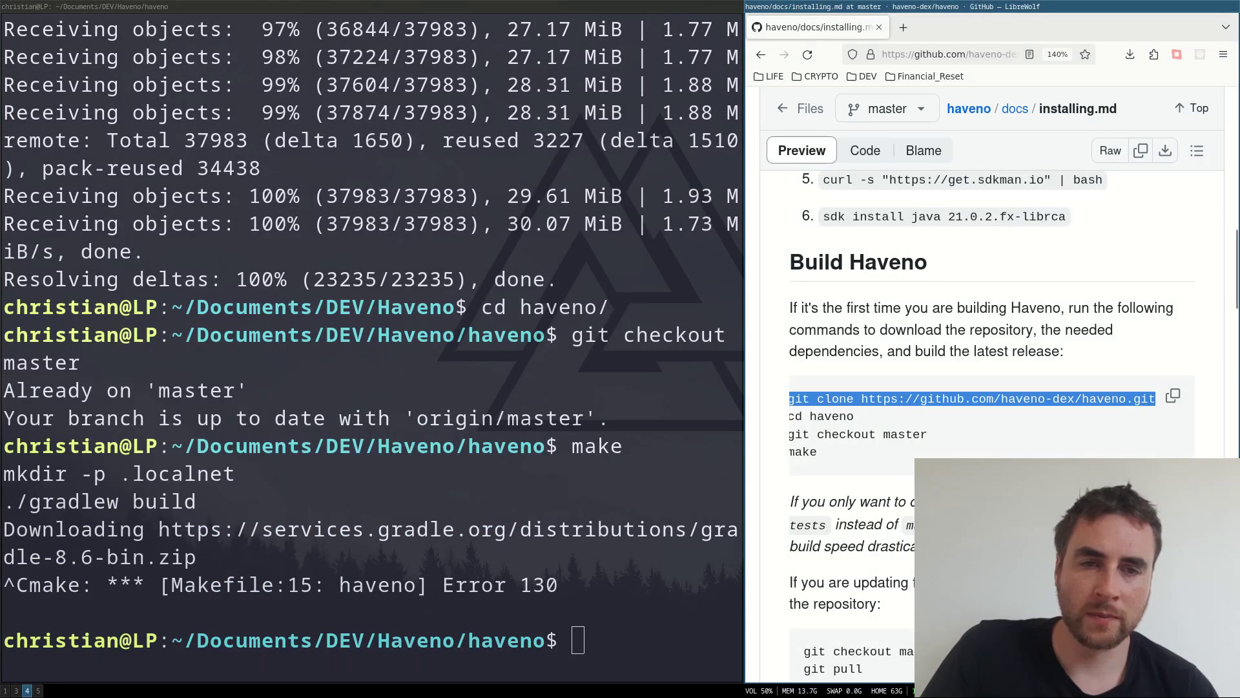
scroll(1208, 283, "down", 3)
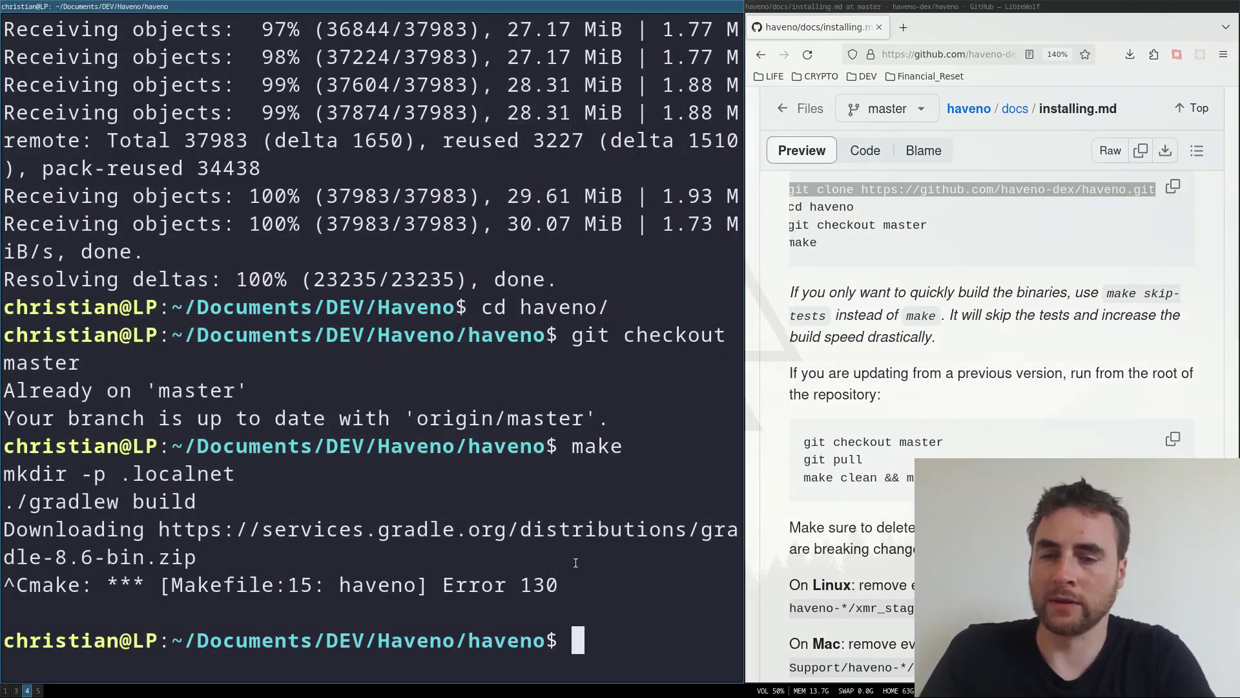
type("make skip-tests")
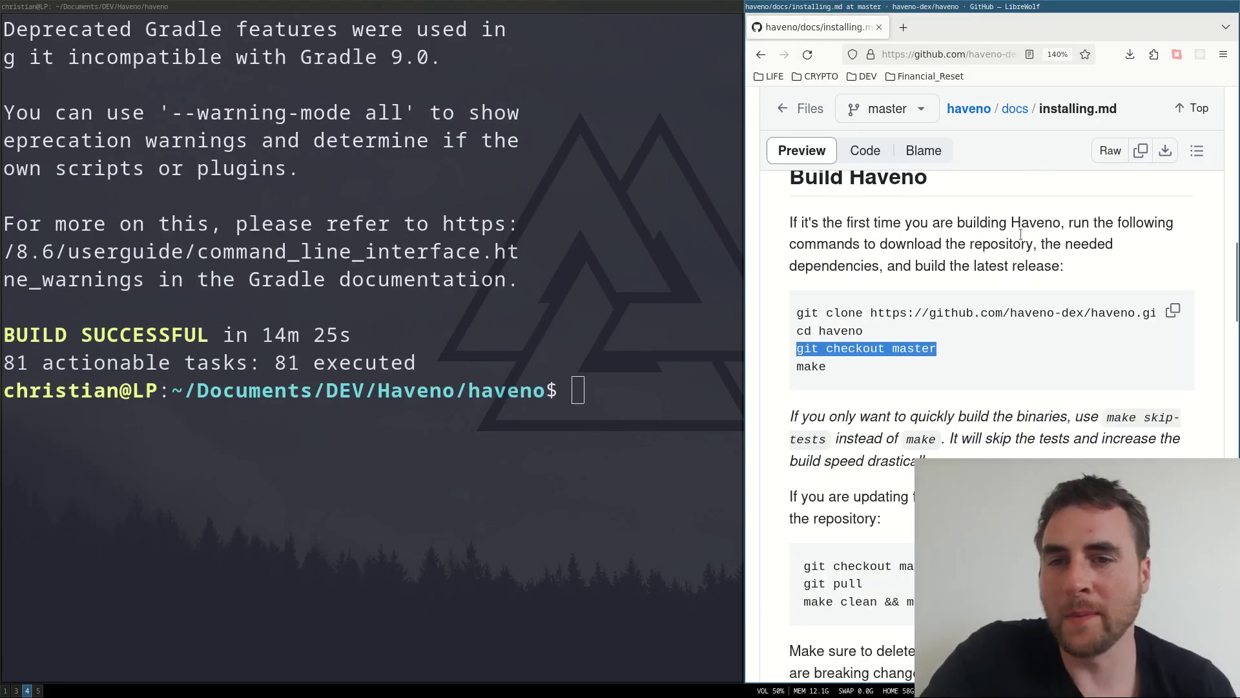
- Run make user1-desktop-stagenet and dismiss the Attention and error notices to reach the offer book
left_click(536, 395)
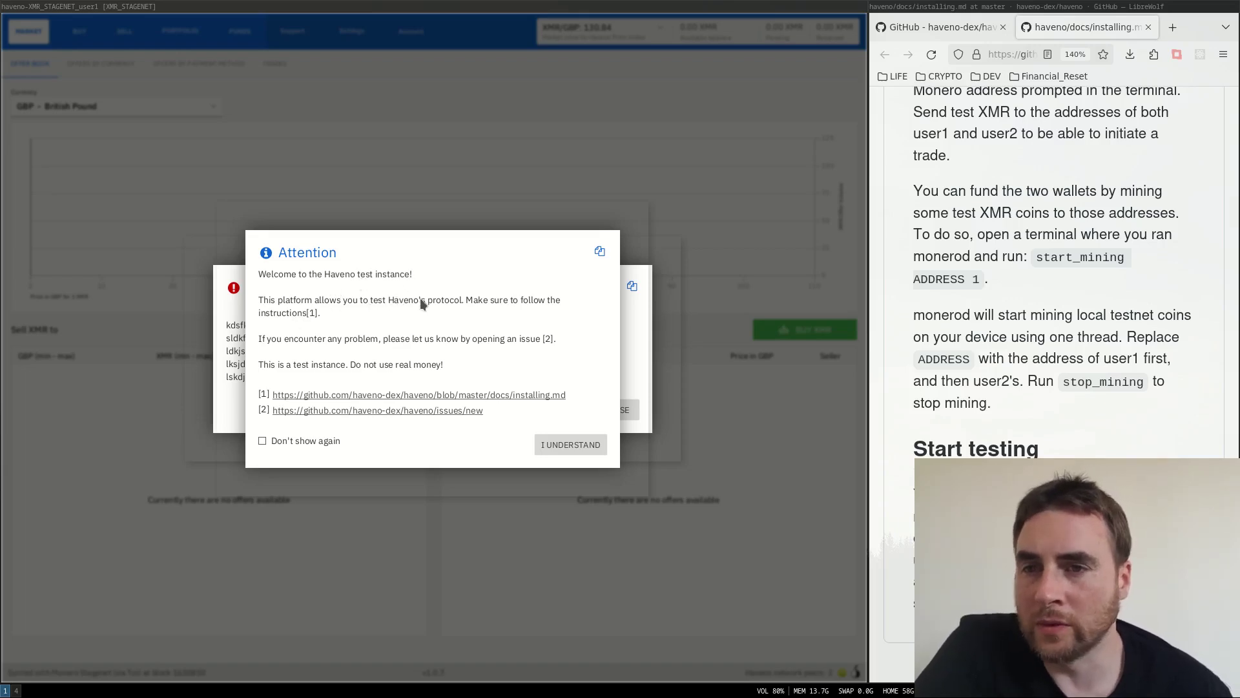
left_click(571, 445)
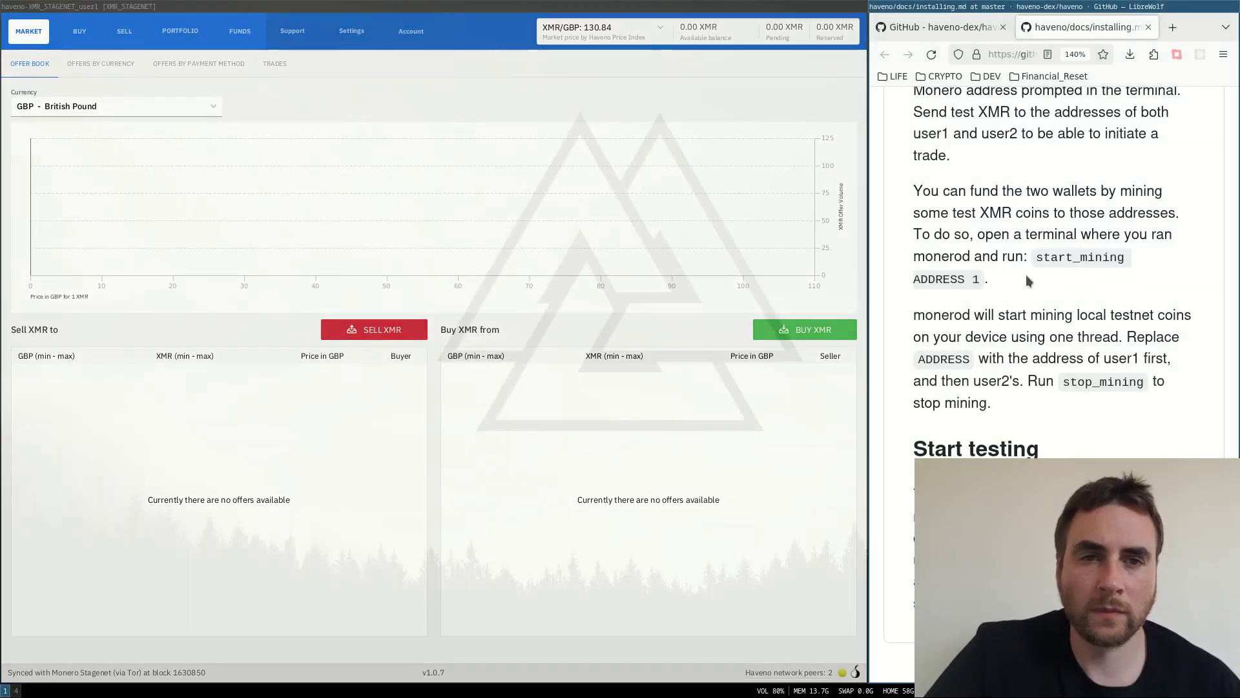
- Show the wallet's receive addresses, where 20.00 XMR is pending, and open the stagenet faucet
scroll(1027, 279, "up", 5)
scroll(1028, 279, "down", 5)
double_click(1034, 147)
key("ctrl+c")
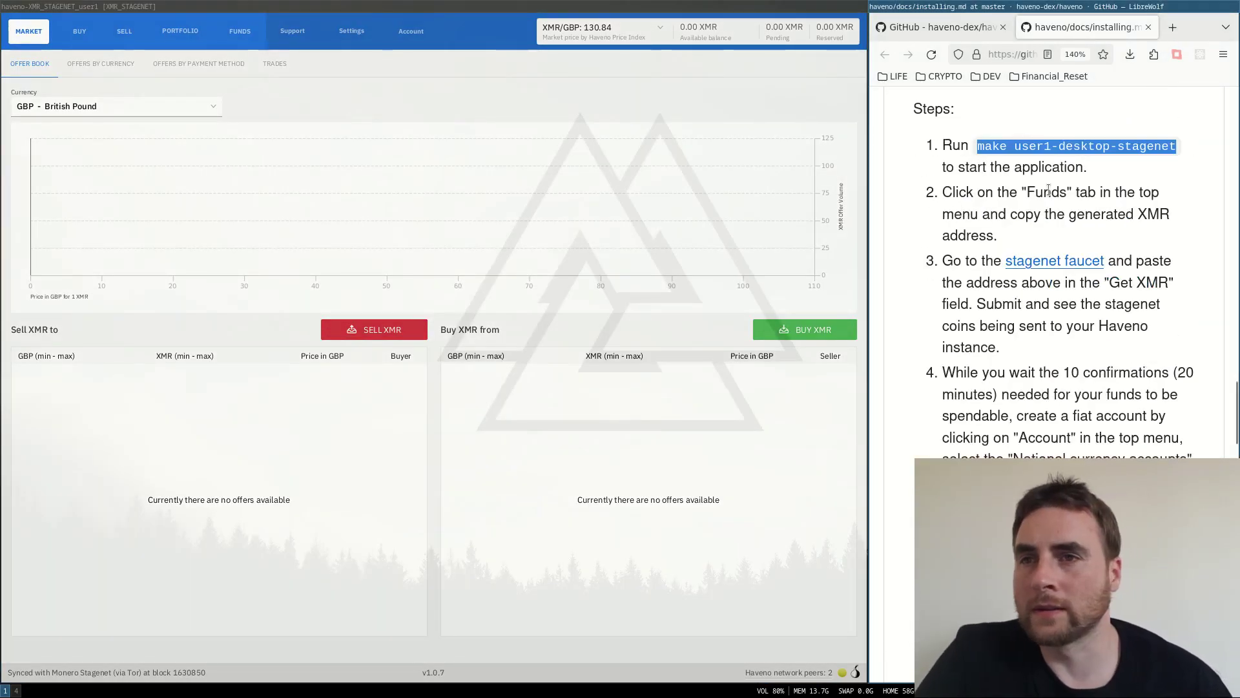
key("ctrl+5")
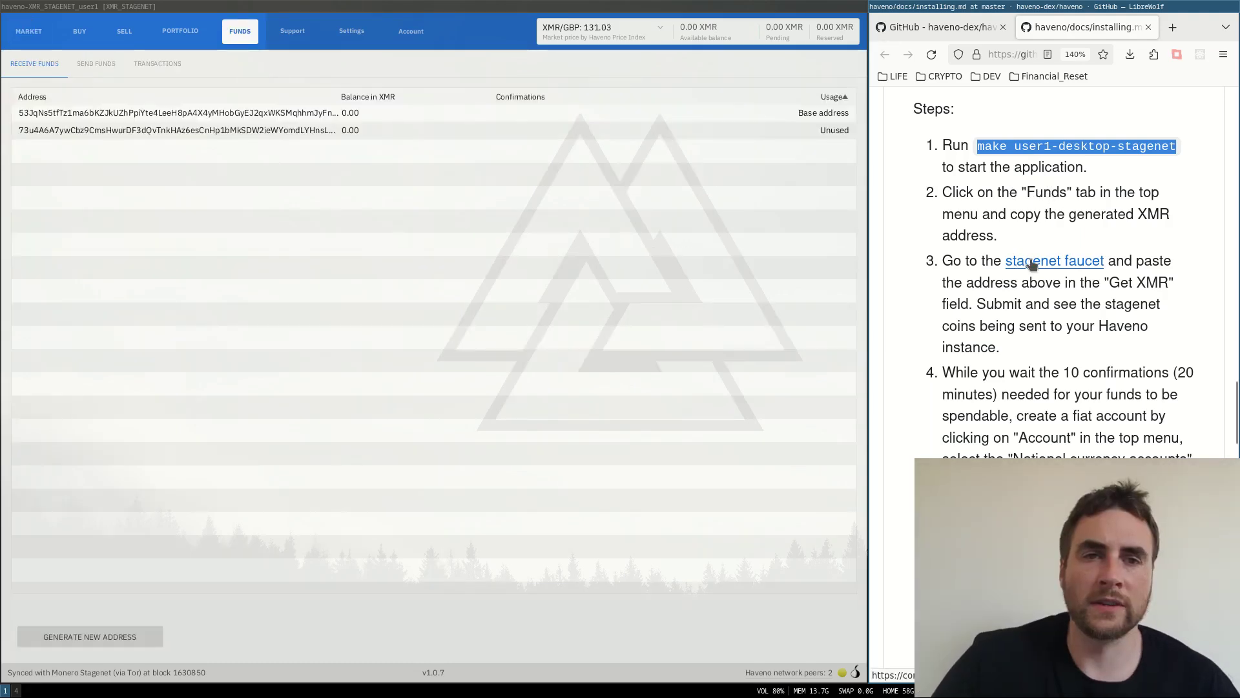
middle_click(1028, 264)
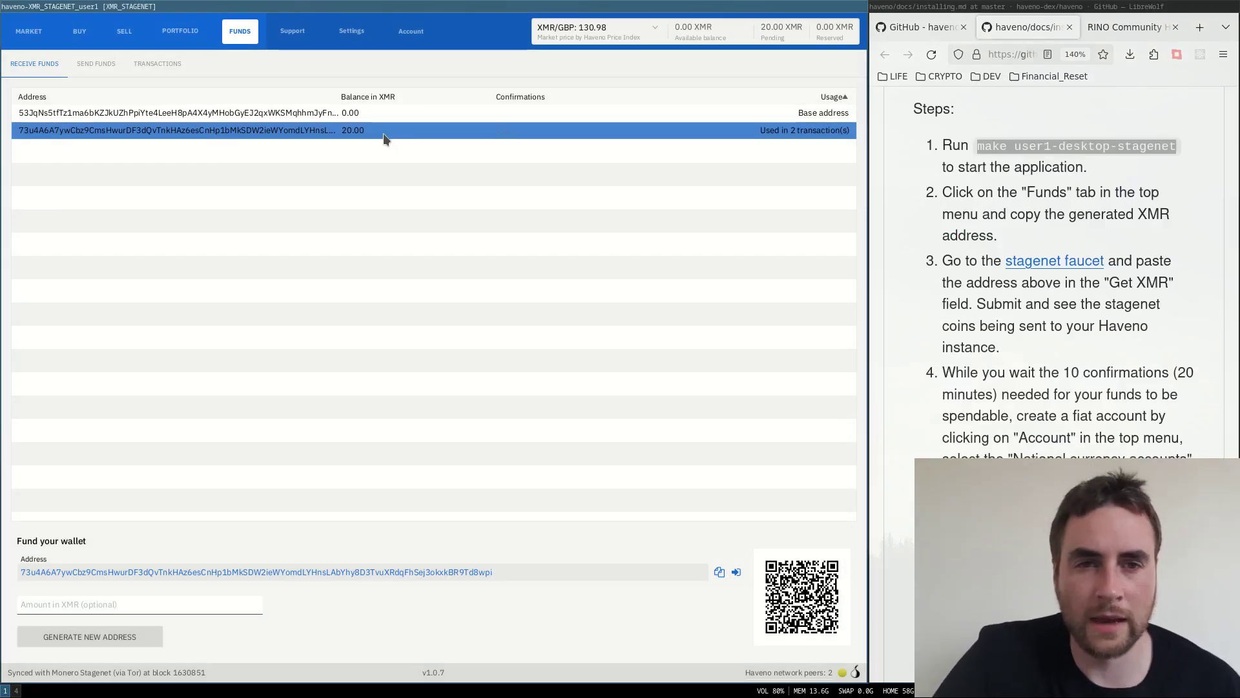
scroll(1026, 190, "down", 3)
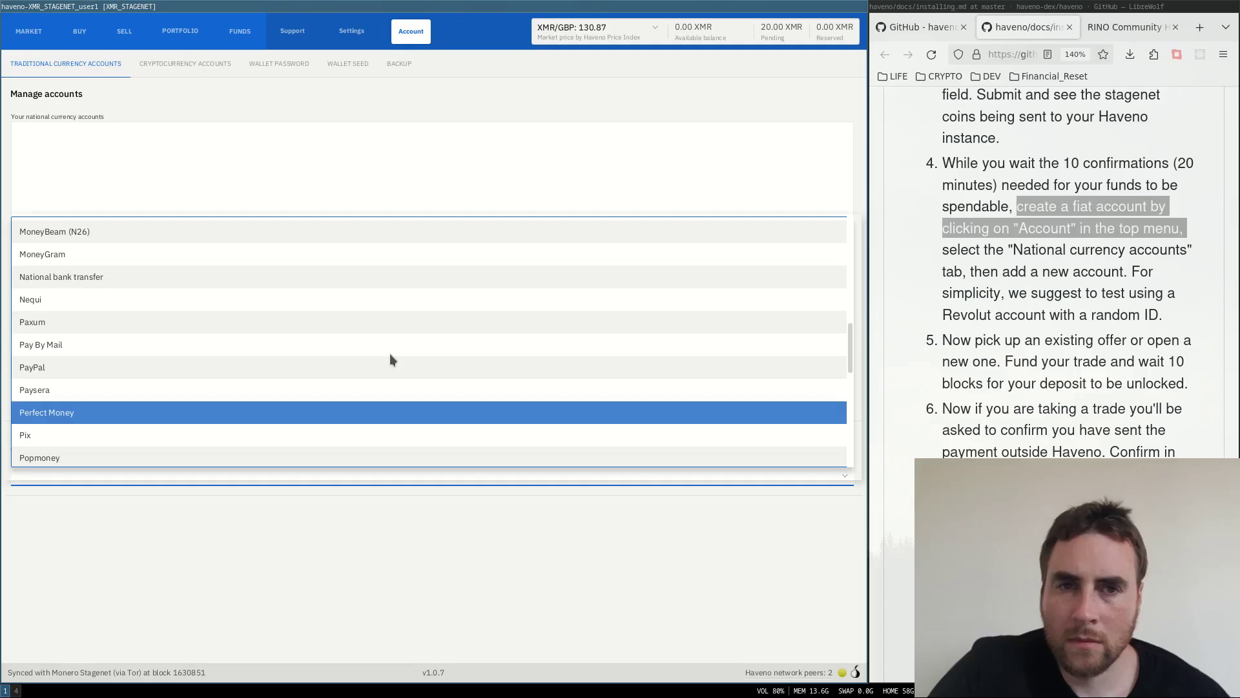
- Add a Revolut account with a placeholder username, save it, and confirm the username-as-ID notice
scroll(389, 356, "down", 5)
scroll(390, 354, "up", 1)
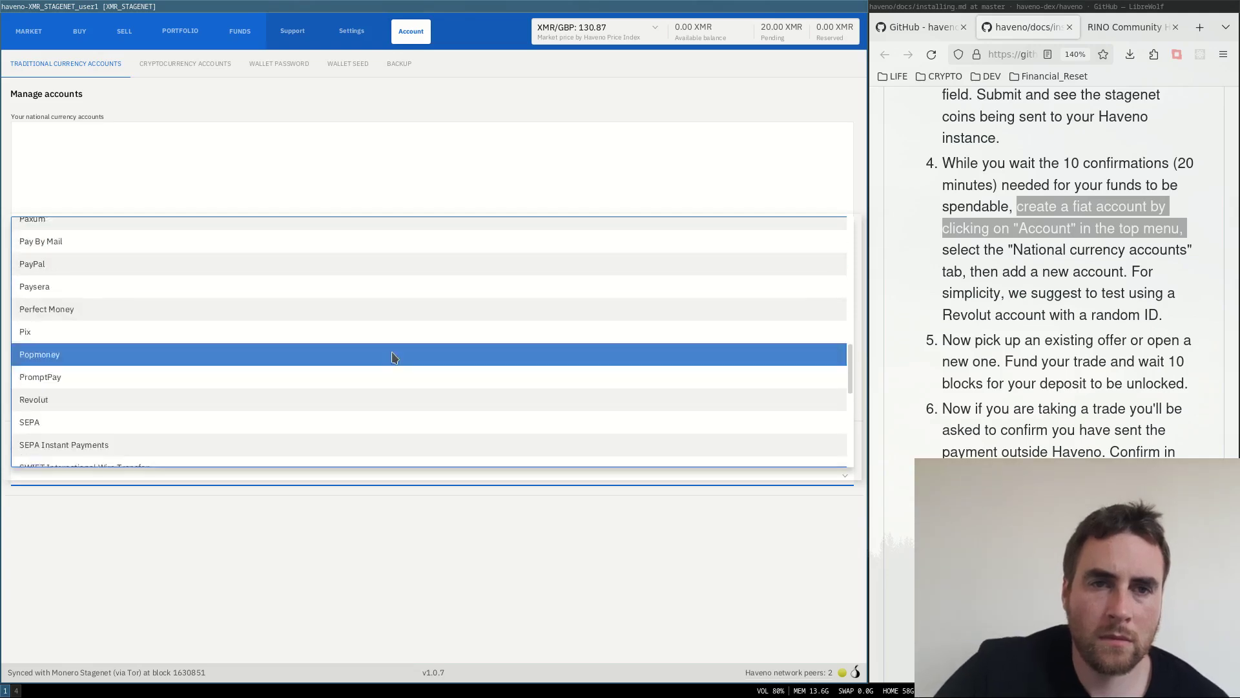
left_click(389, 354)
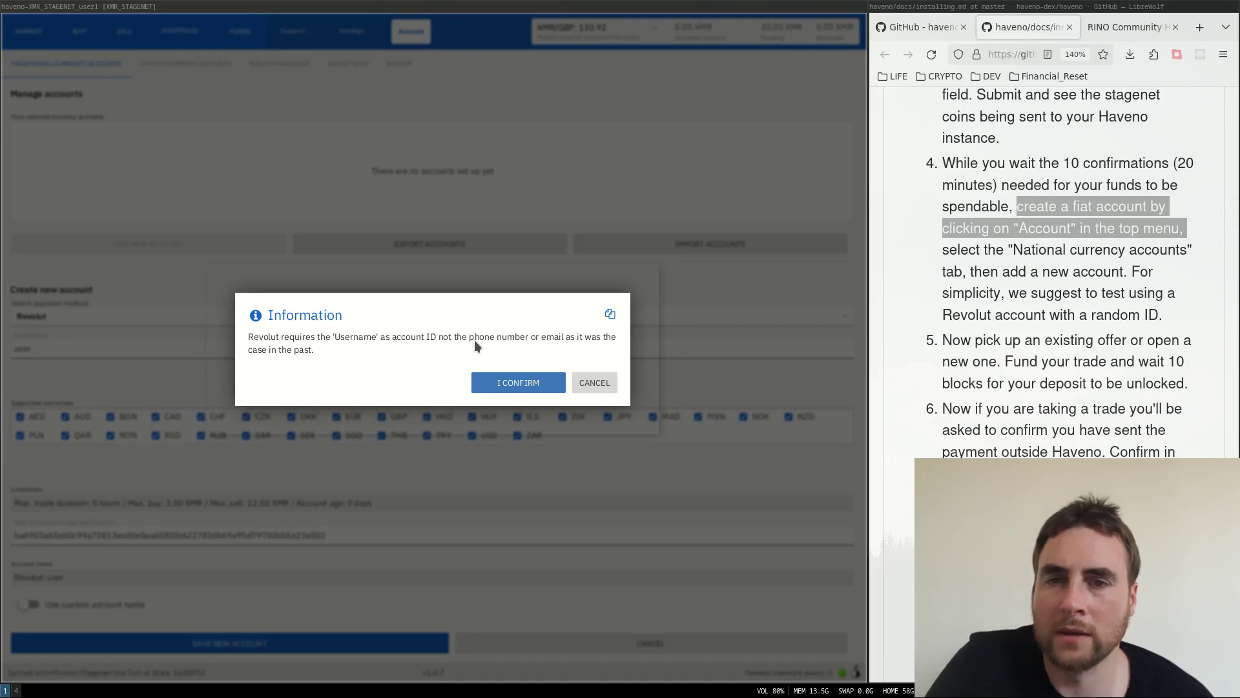
left_click(516, 387)
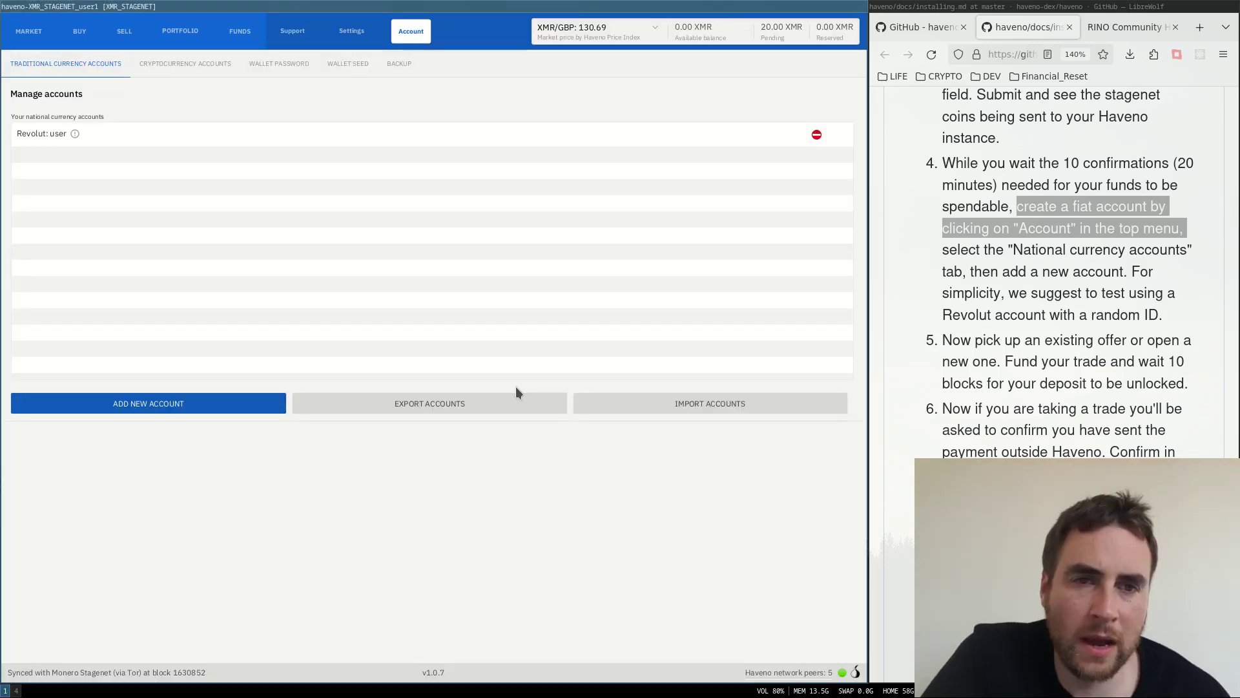
- View Offers by Currency, then the market Trades history with charts grouped by Day
scroll(971, 351, "down", 2)
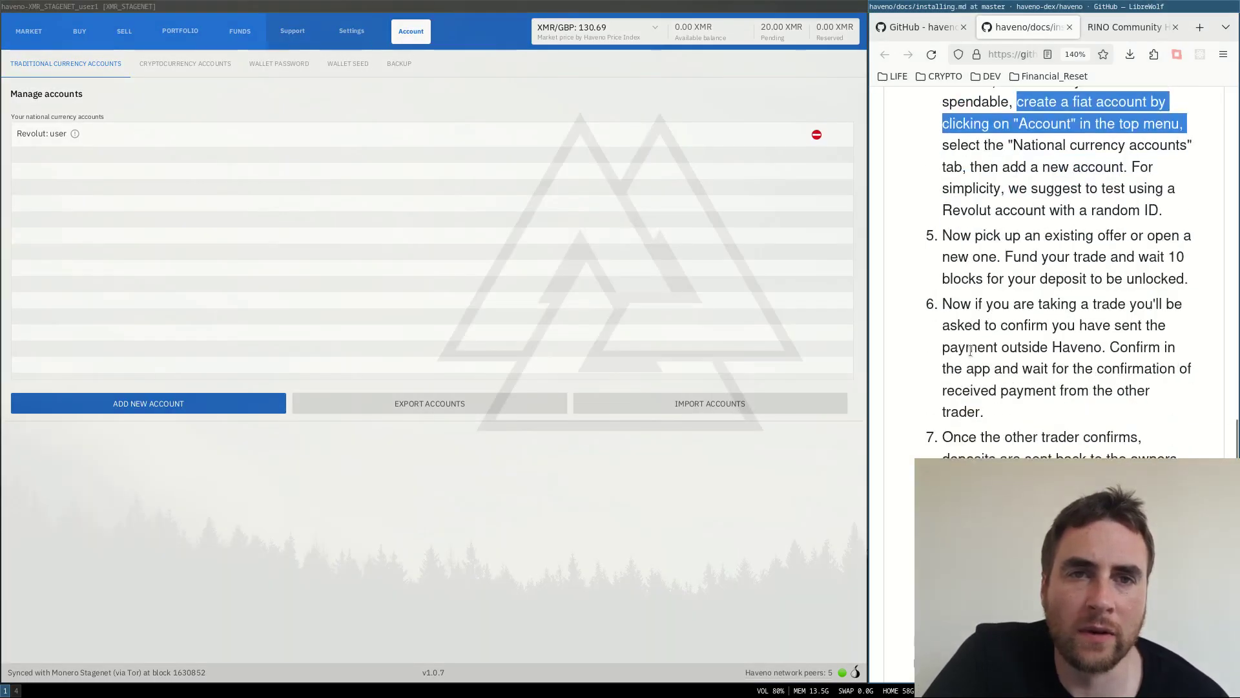
scroll(970, 351, "down", 2)
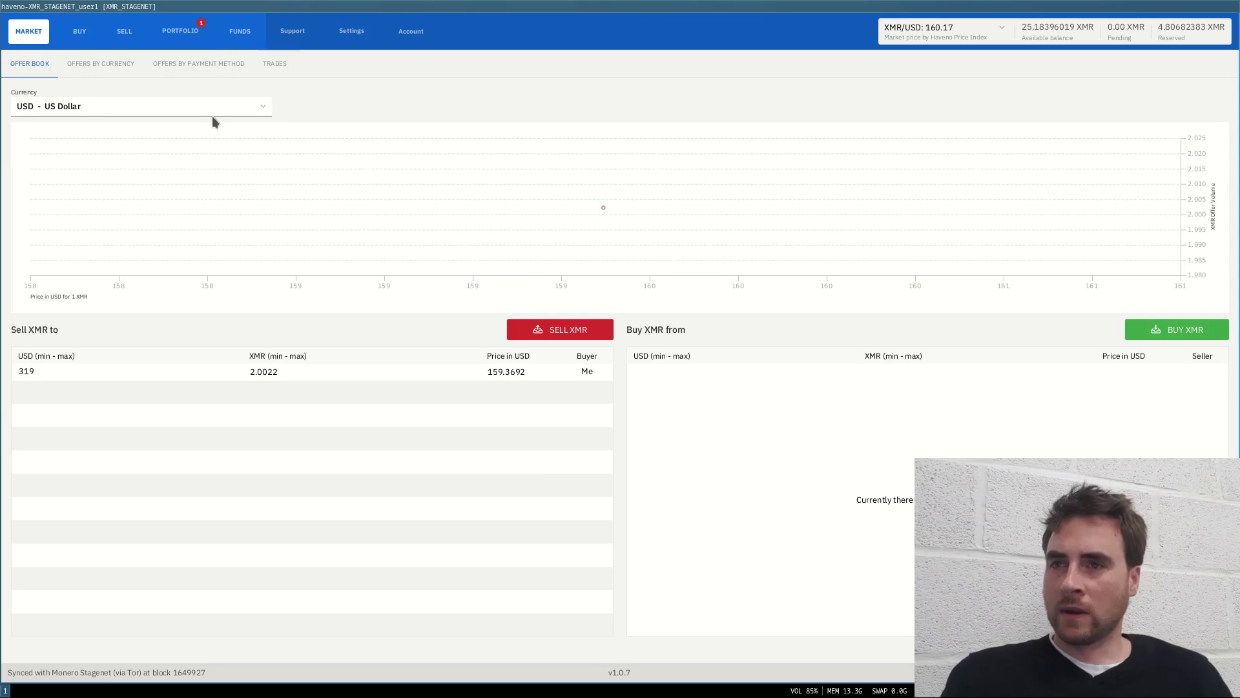
left_click(100, 64)
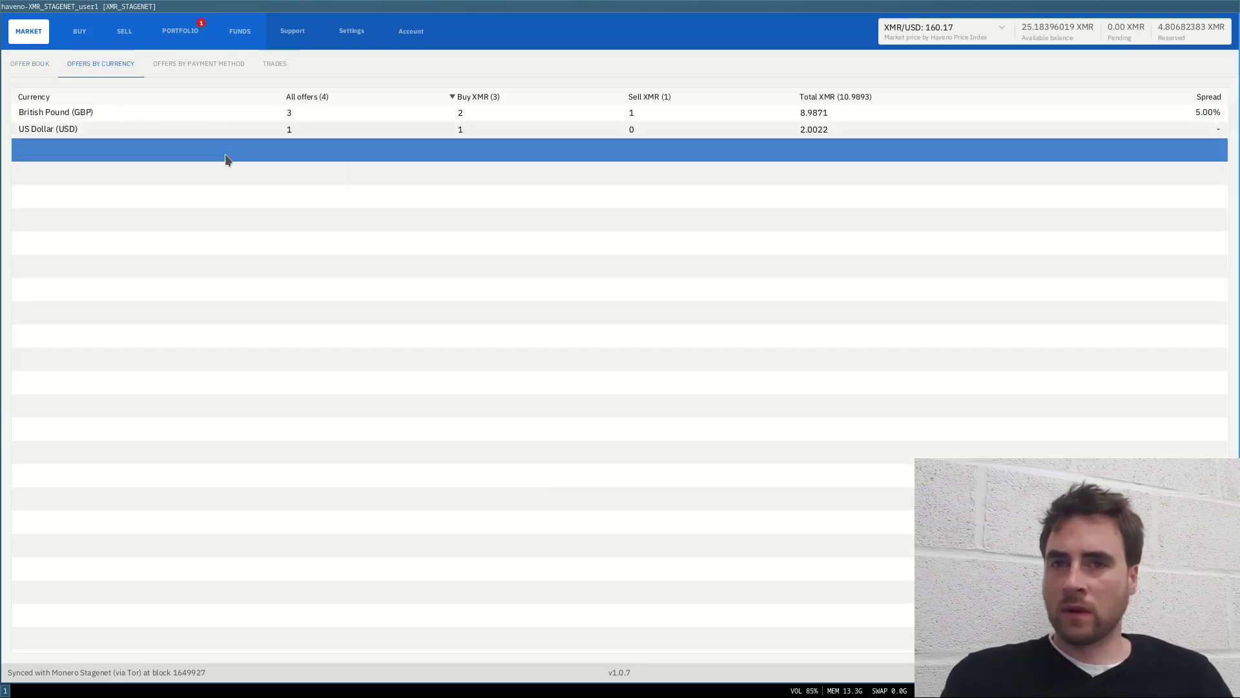
key("ctrl+5")
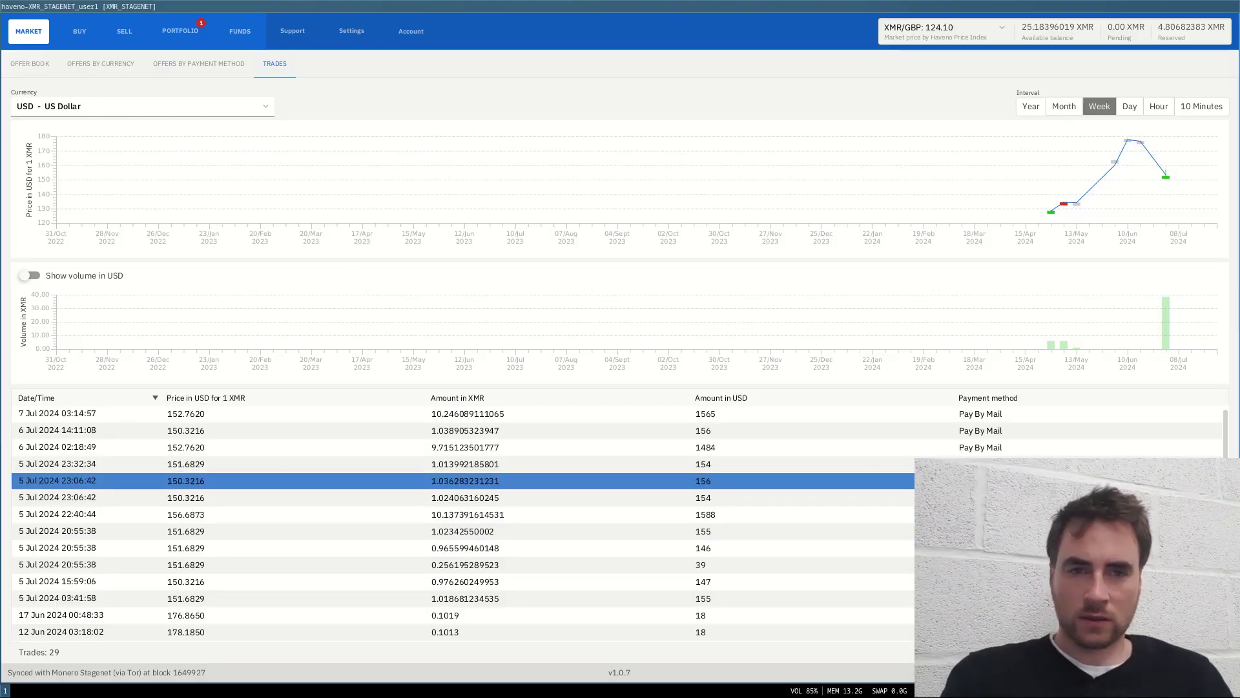
left_click(1130, 106)
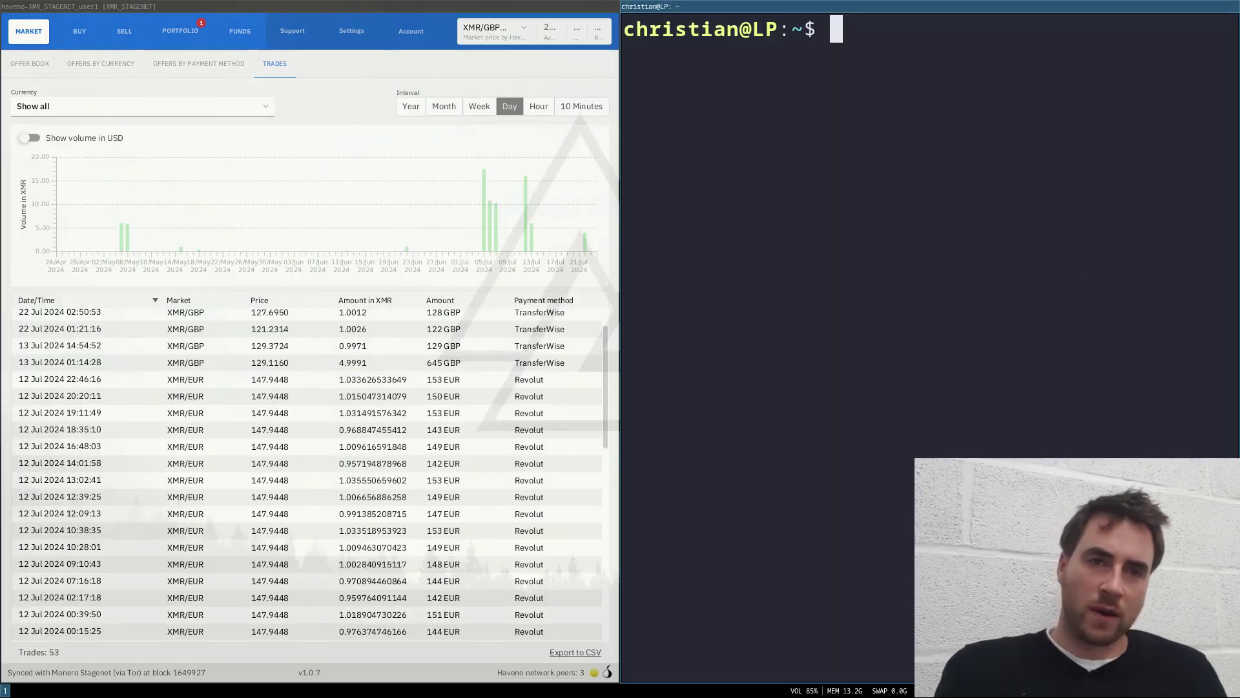
- Launch a second stagenet desktop instance for user2 and close the terminal so both windows tile
key("ctrl+shift+v")
key("Return")
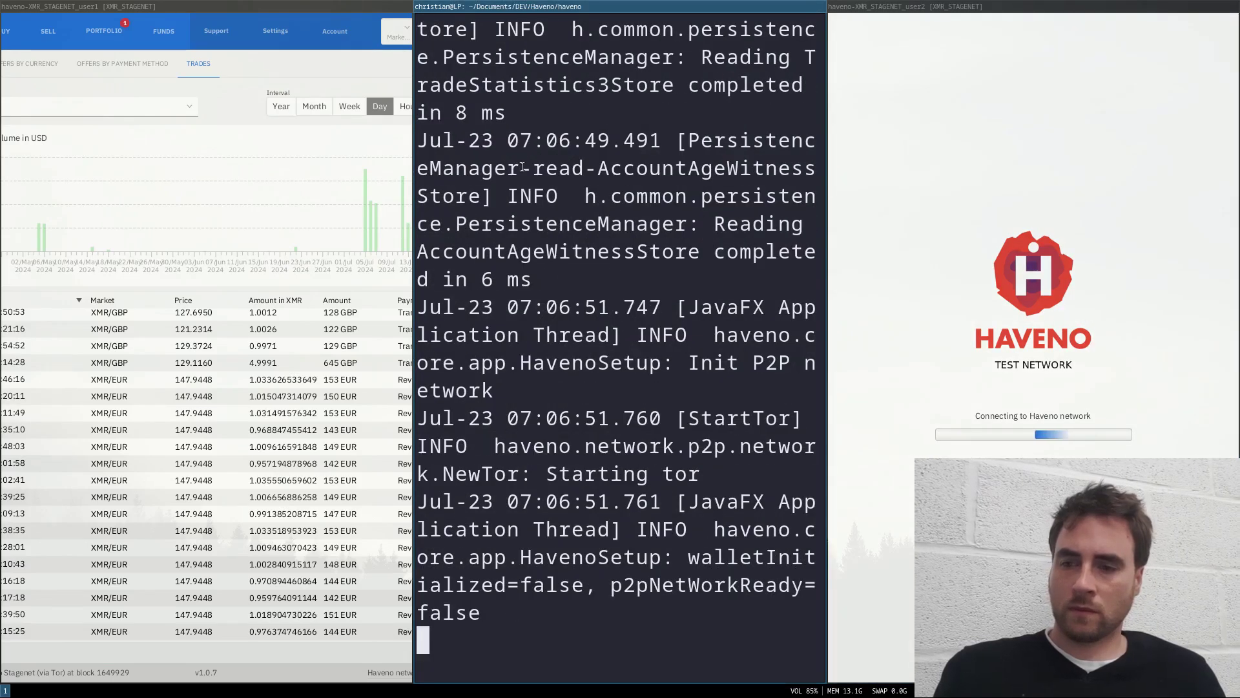
key("super+shift+minus")
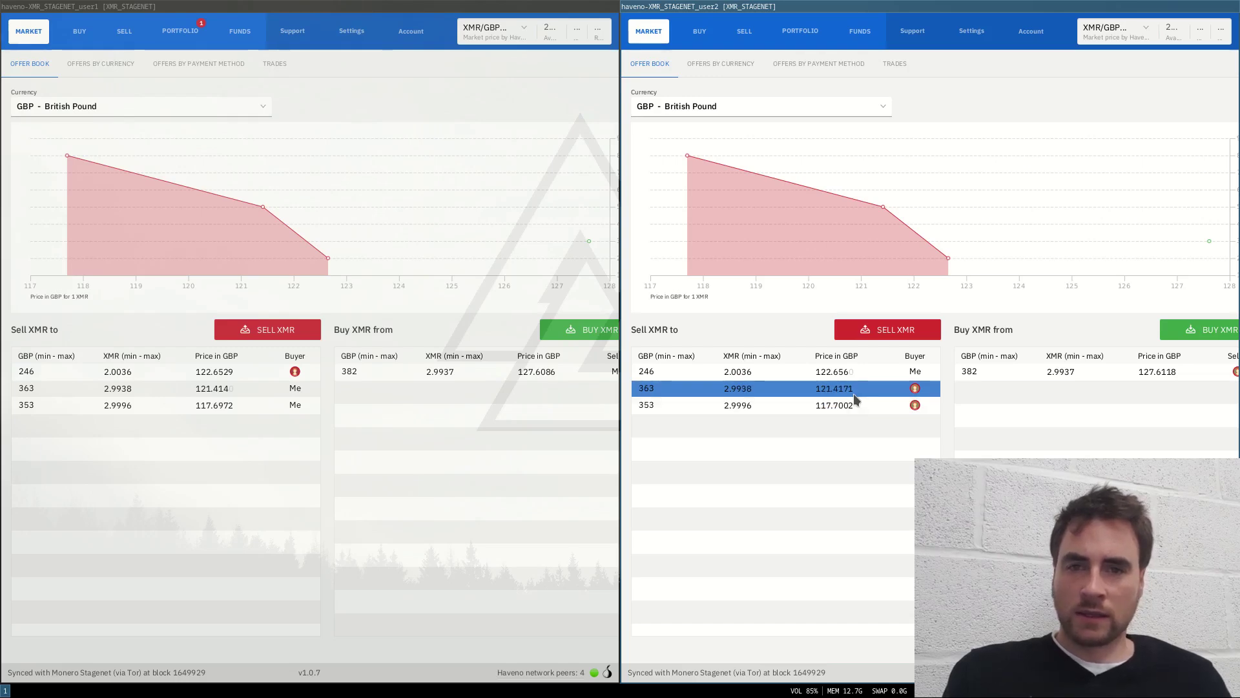
- As user2, take the 363 GBP offer for 2.9938 XMR from the Haveno wallet, then view both users' open trades
left_click(854, 394)
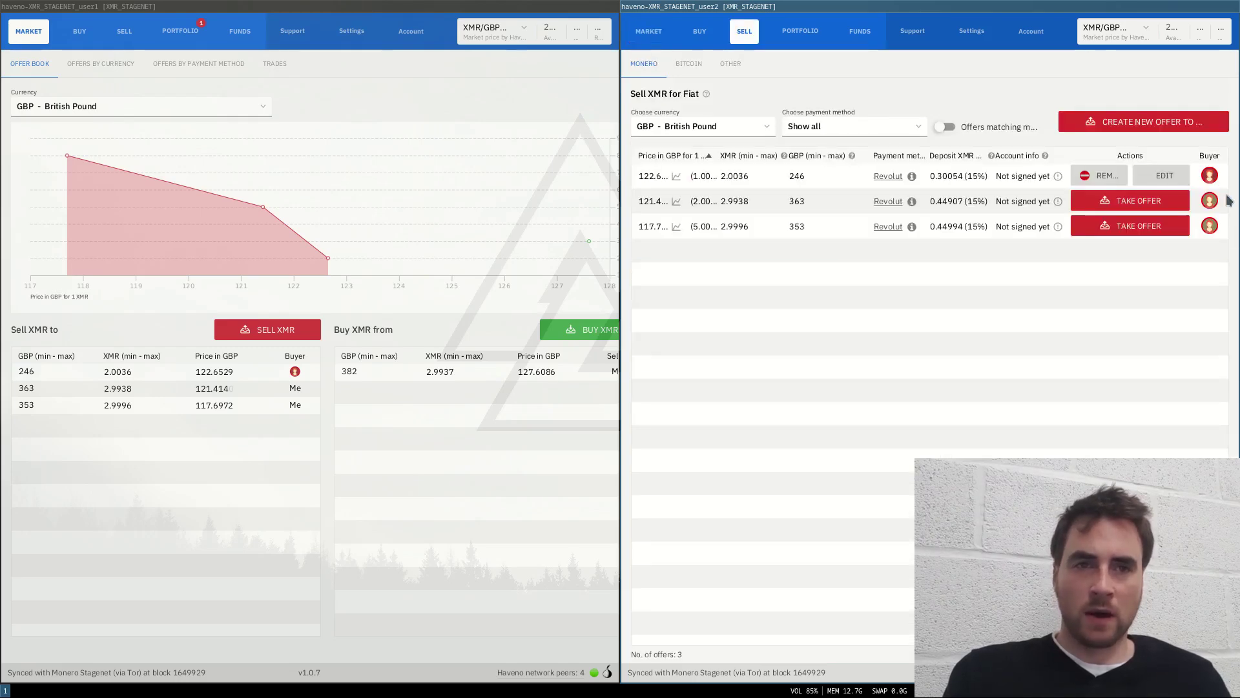
left_click(1139, 201)
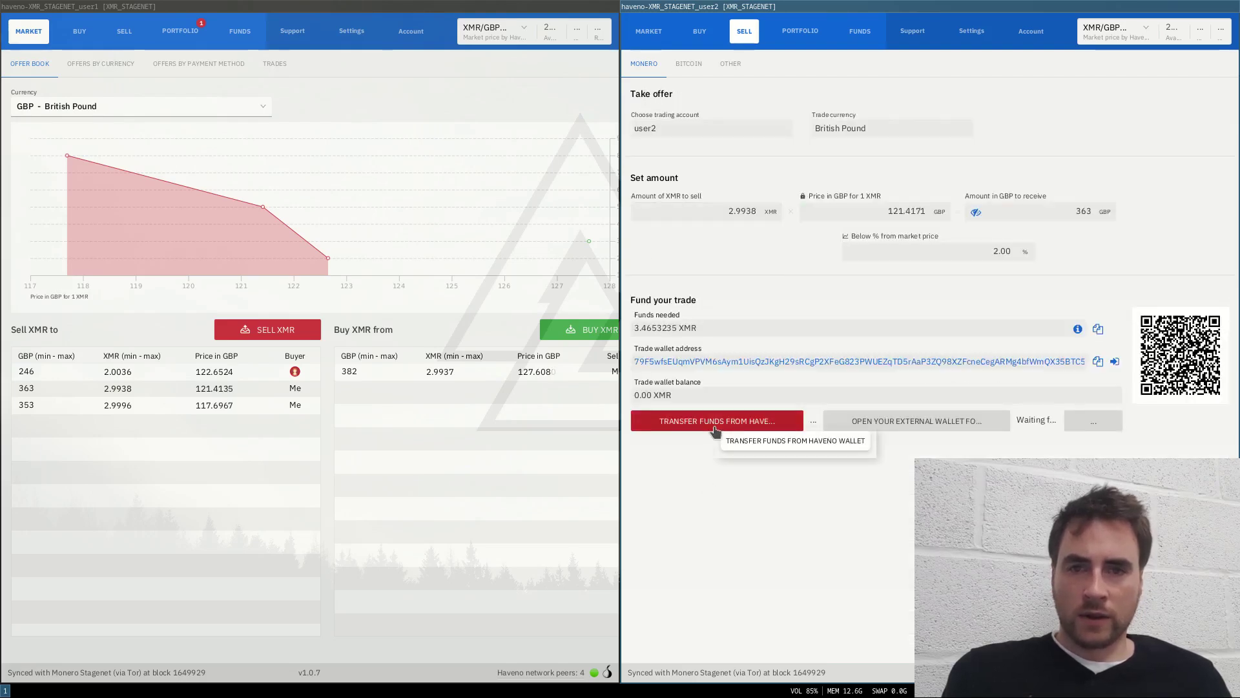
left_click(715, 421)
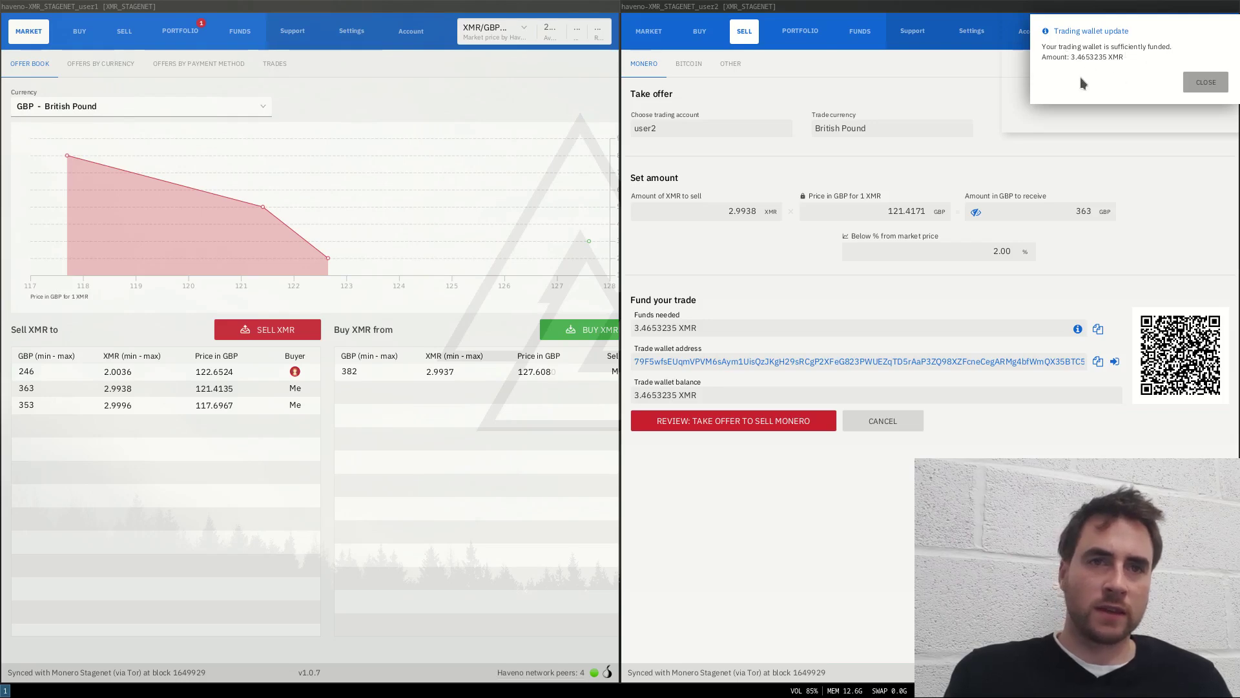
left_click(1205, 82)
left_click(734, 420)
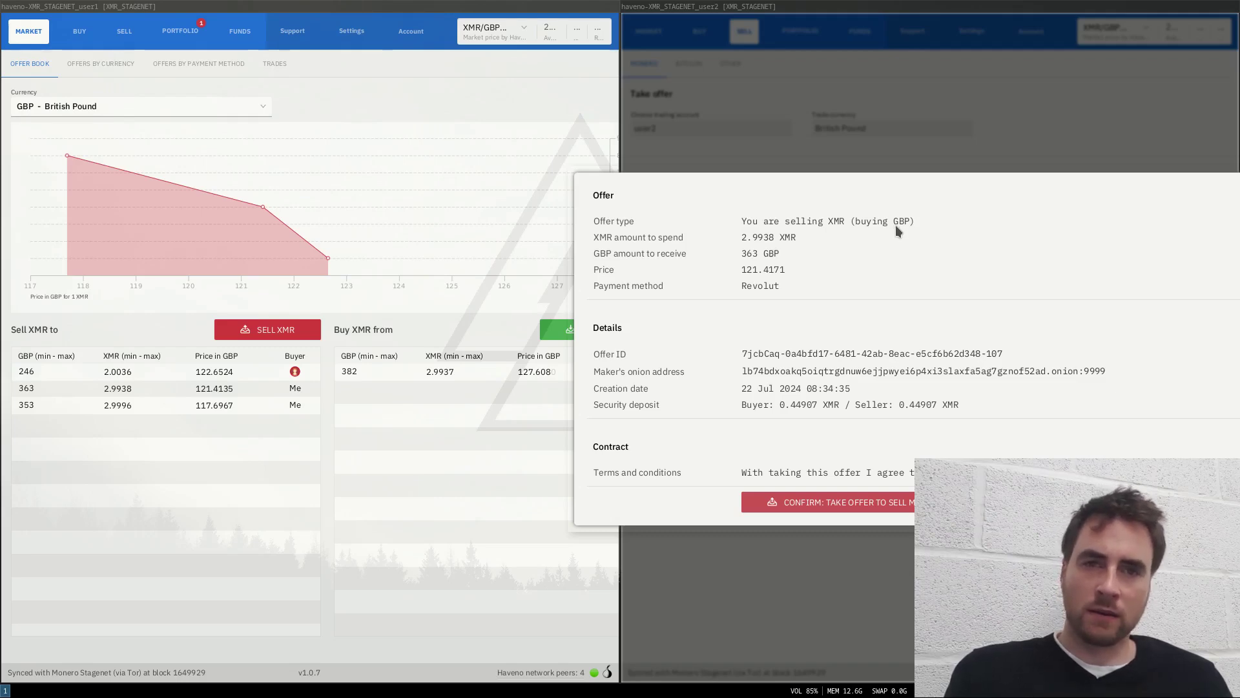
left_click(930, 502)
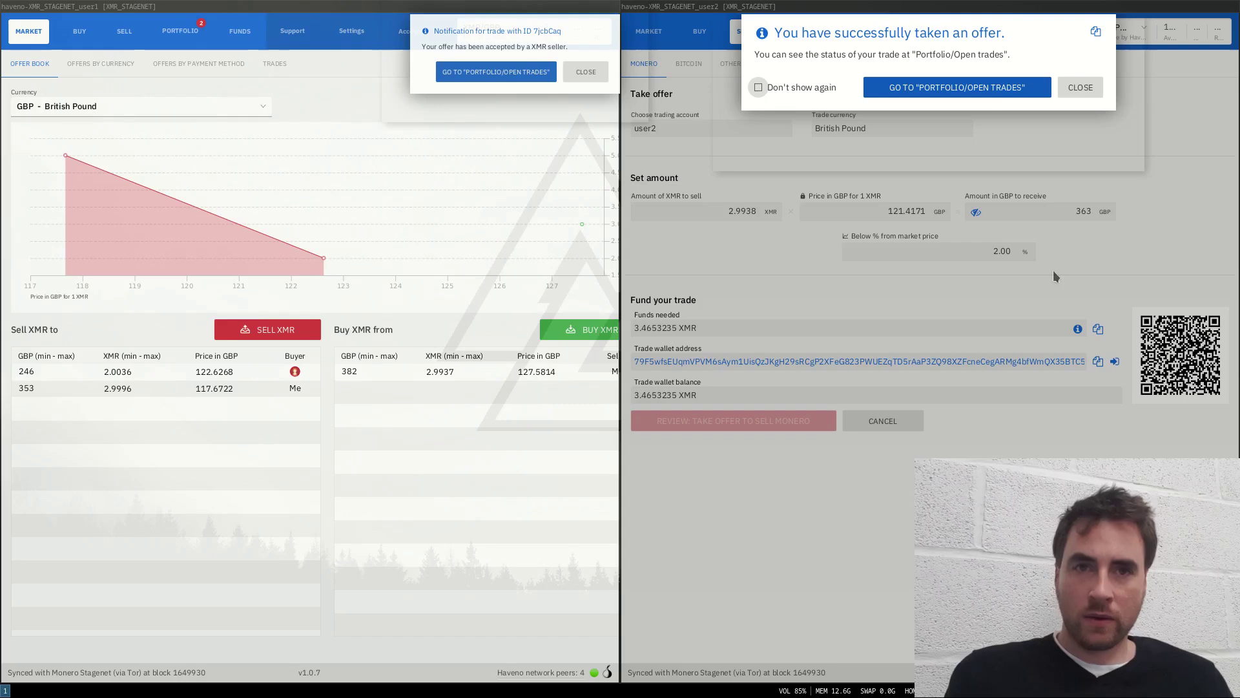
left_click(977, 88)
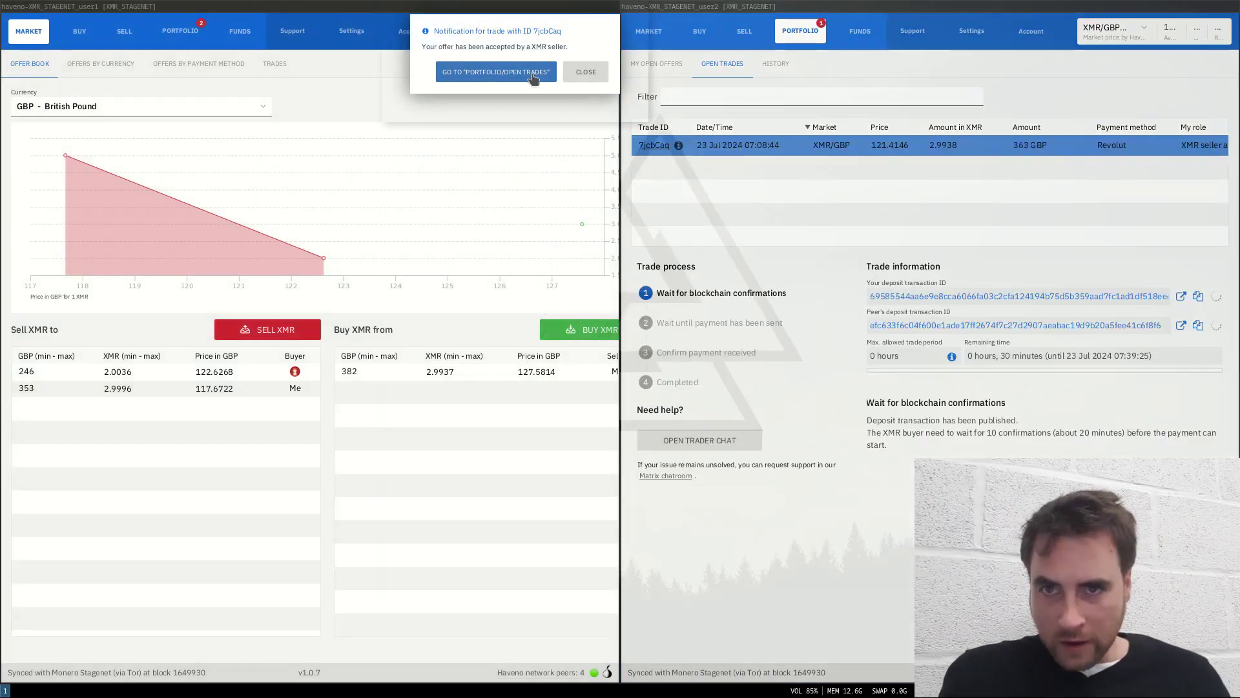
left_click(495, 72)
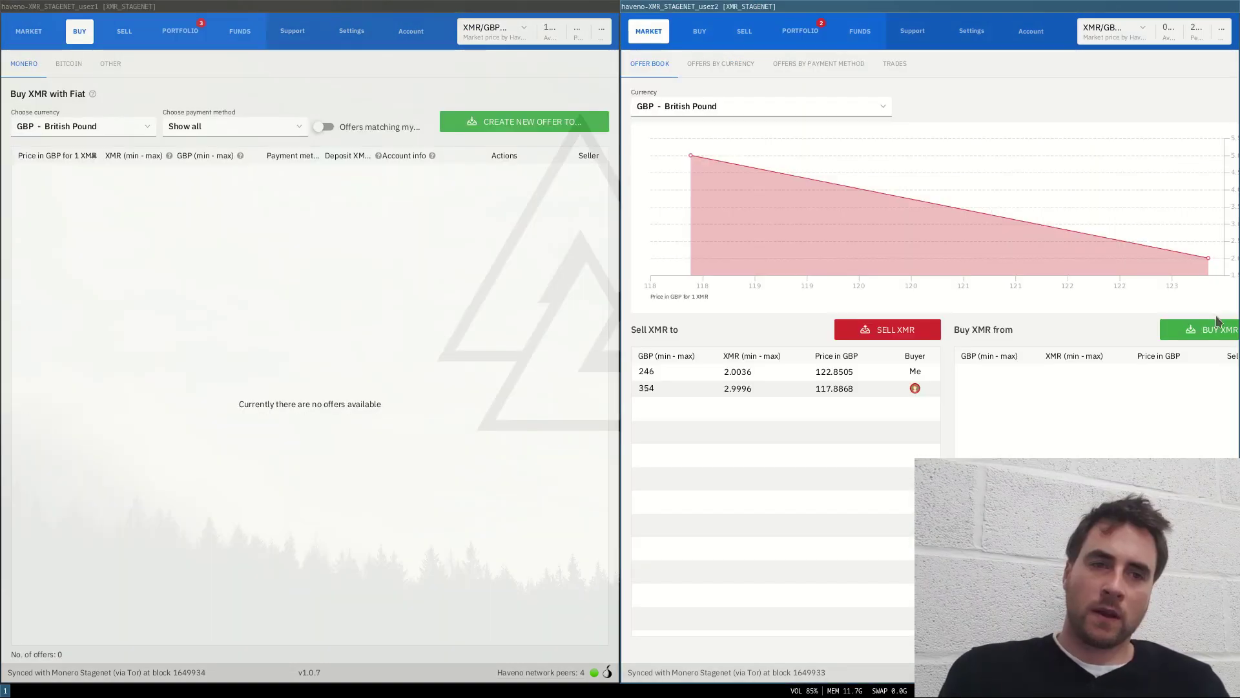
- In user2, browse the Buy XMR offers (246 and 354 GBP), Portfolio, and Funds receive addresses
left_click(1204, 340)
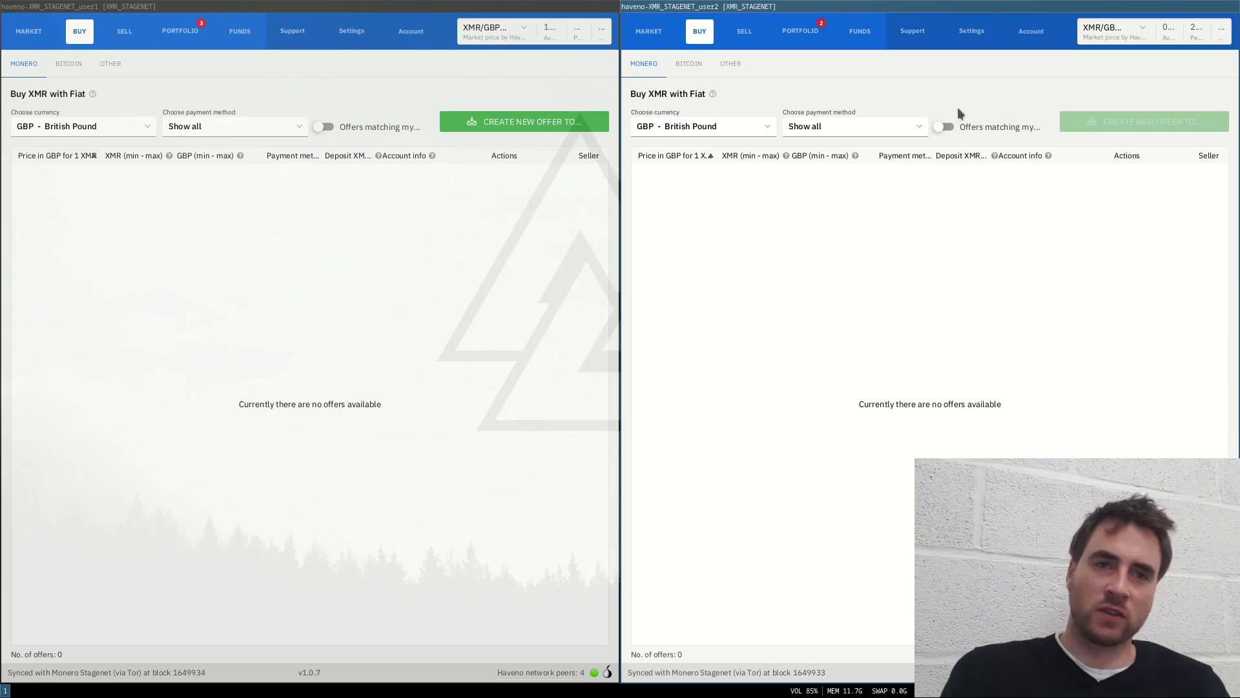
left_click(800, 32)
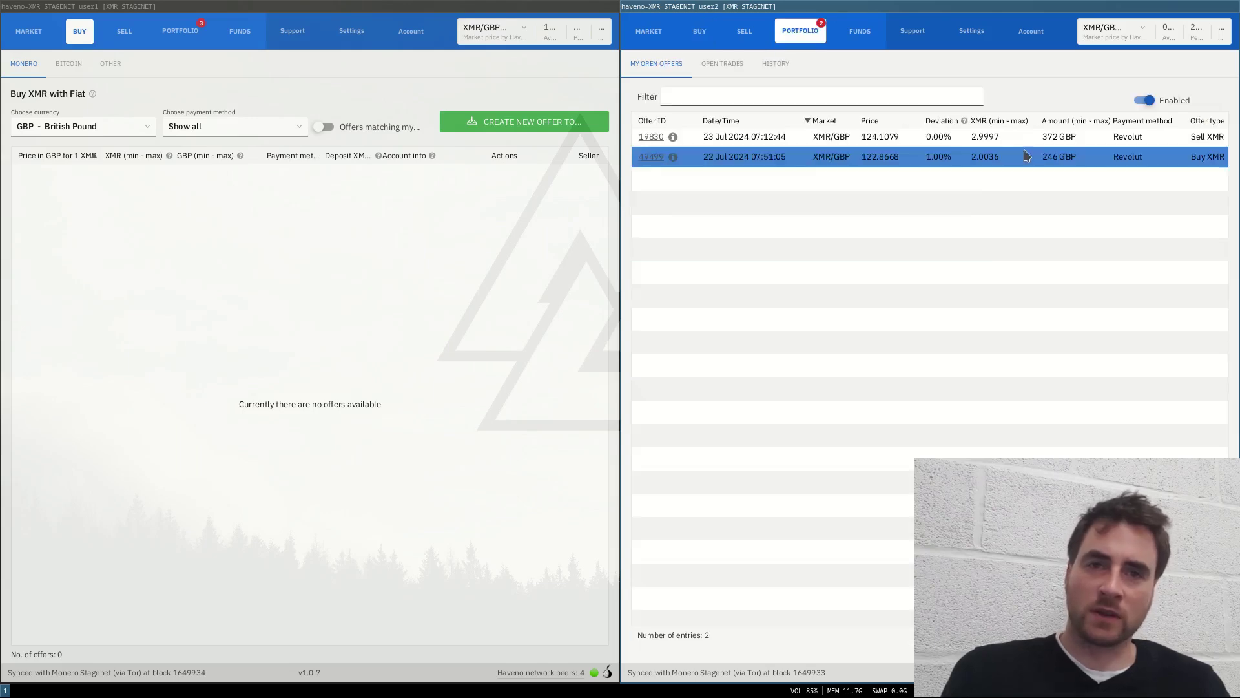
left_click(860, 31)
left_click(990, 128)
left_click(982, 119)
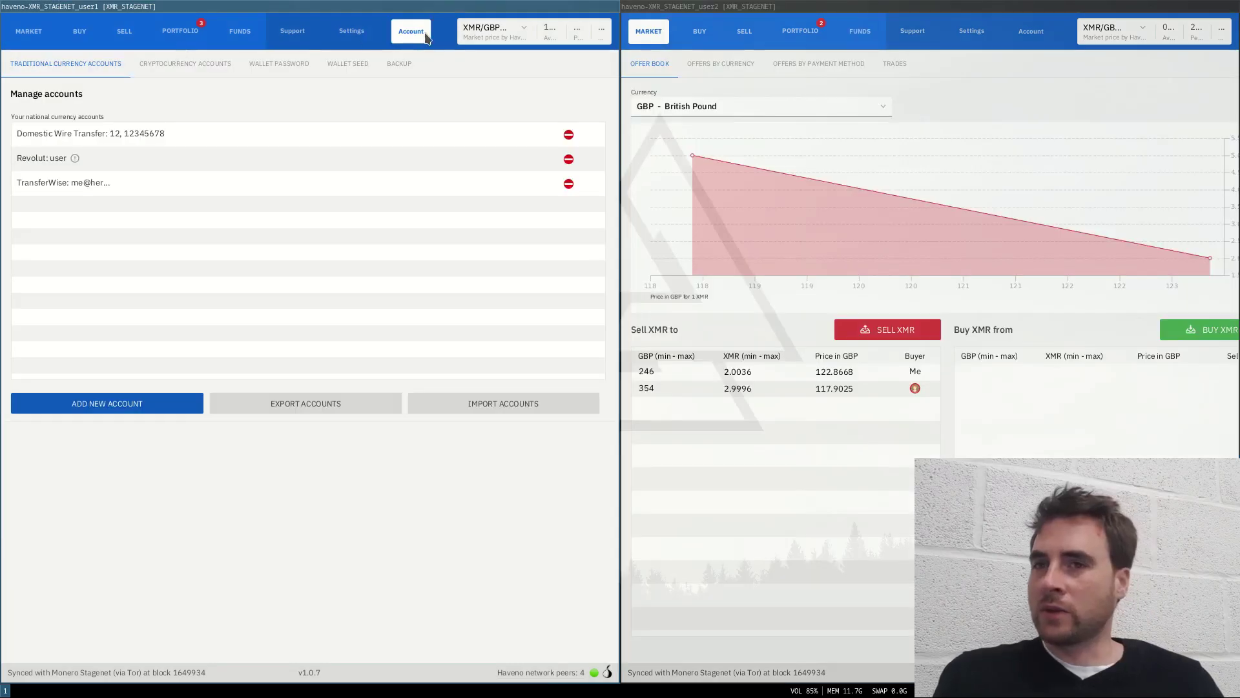
- Maximize user1's window and start a new payment account with PayPal as its method
key("super+f")
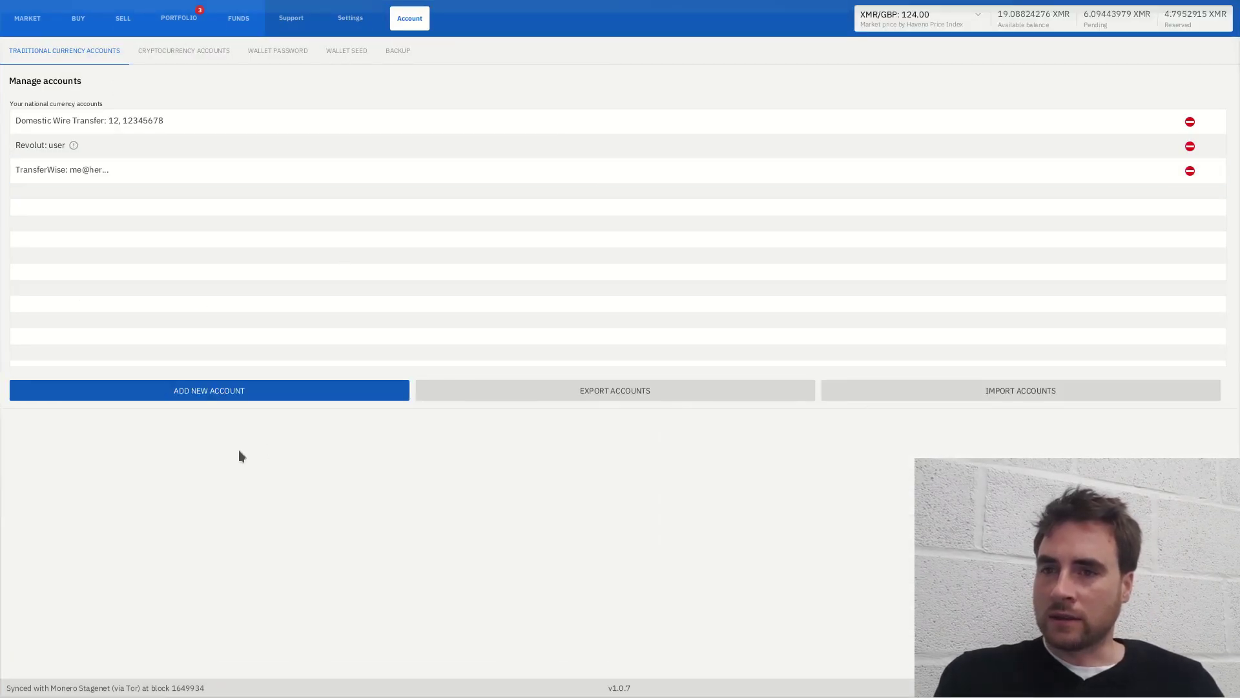
left_click(279, 395)
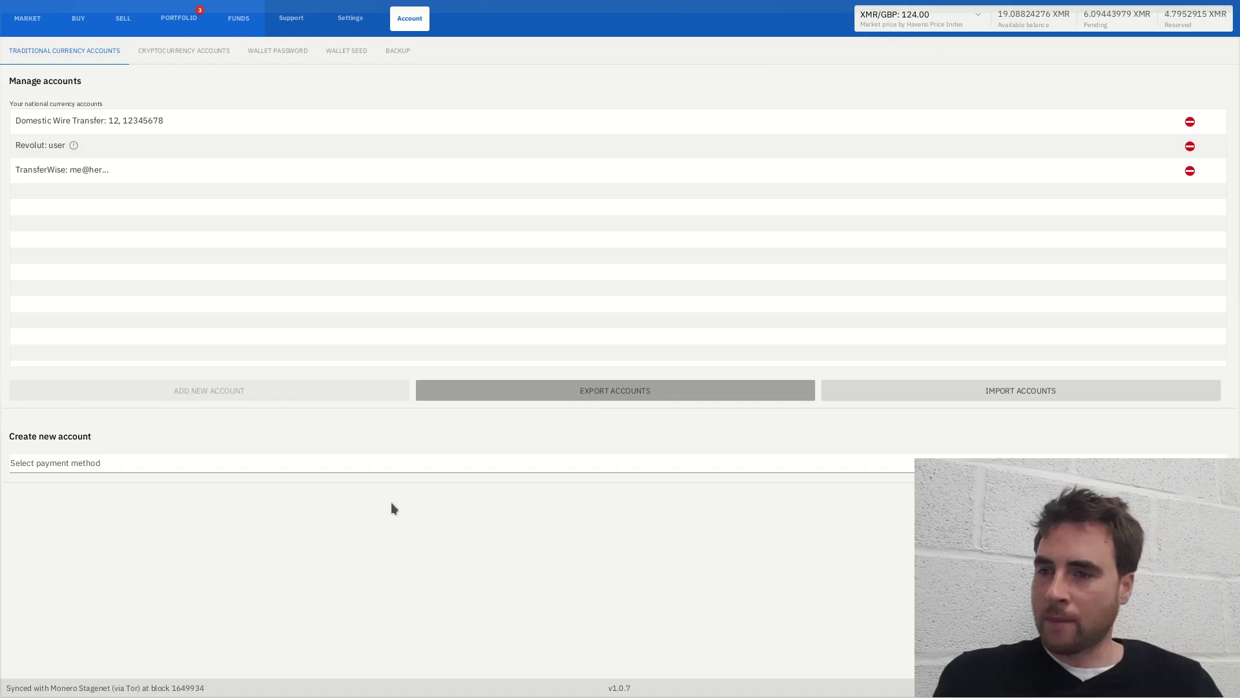
left_click(356, 463)
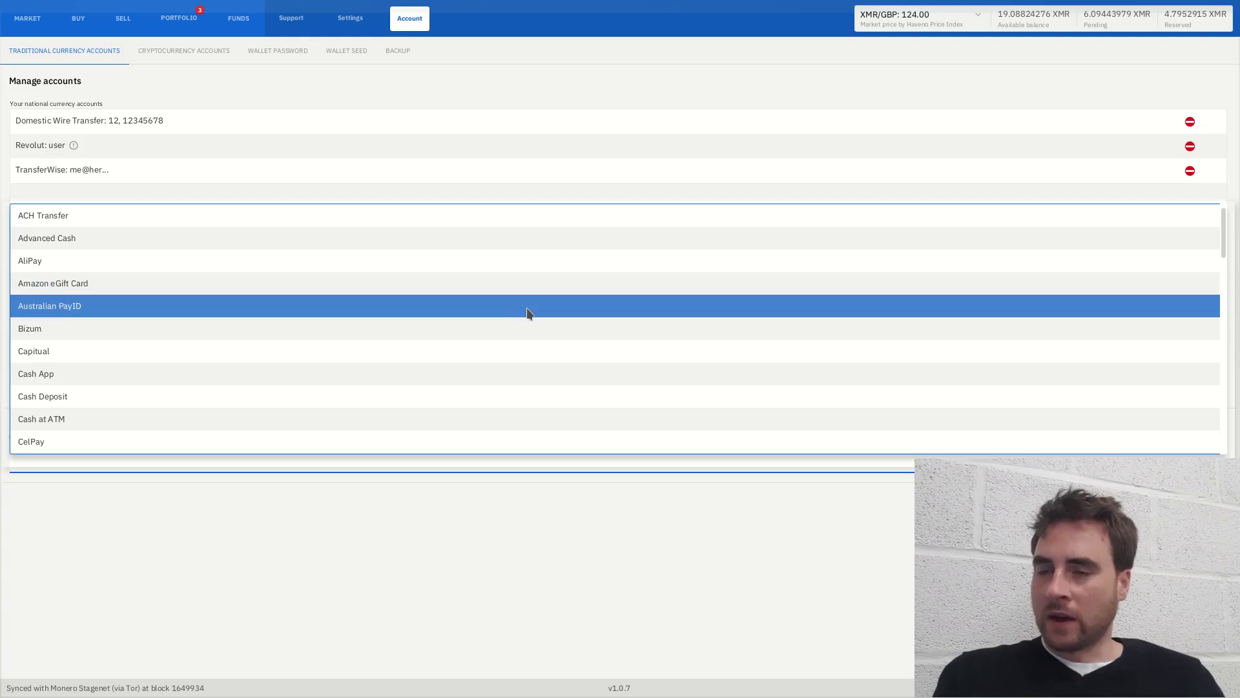
scroll(611, 337, "down", 1)
scroll(612, 344, "down", 1)
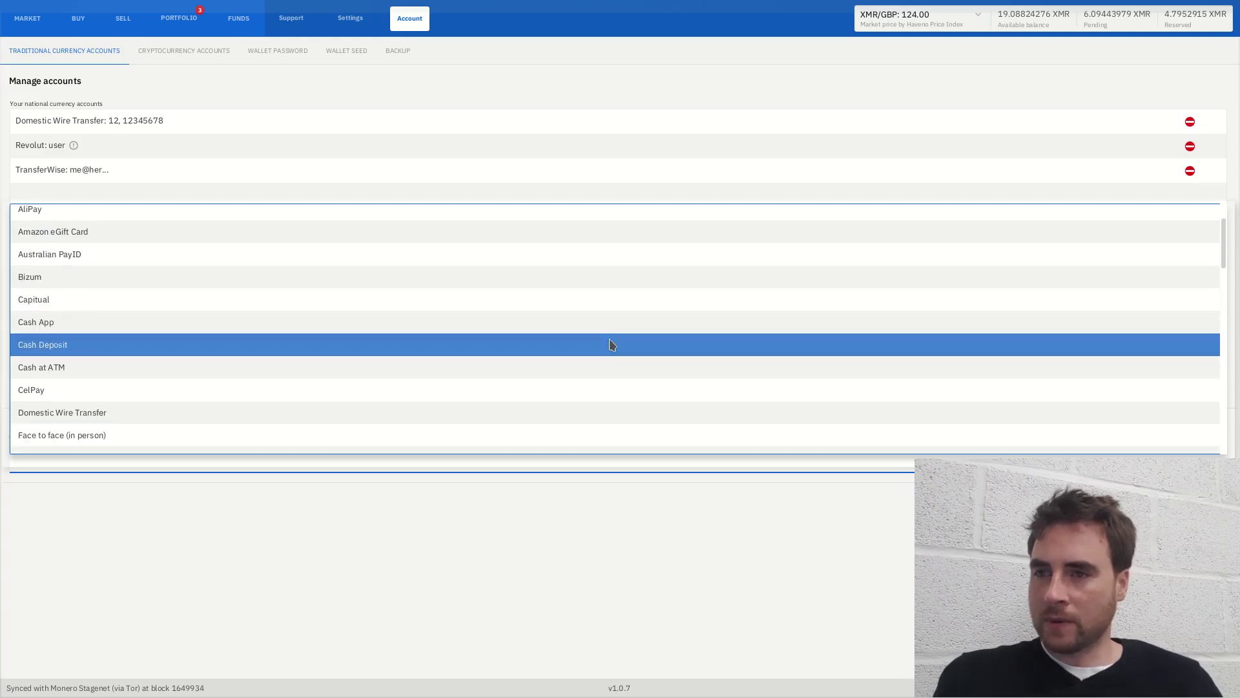
scroll(613, 344, "down", 1)
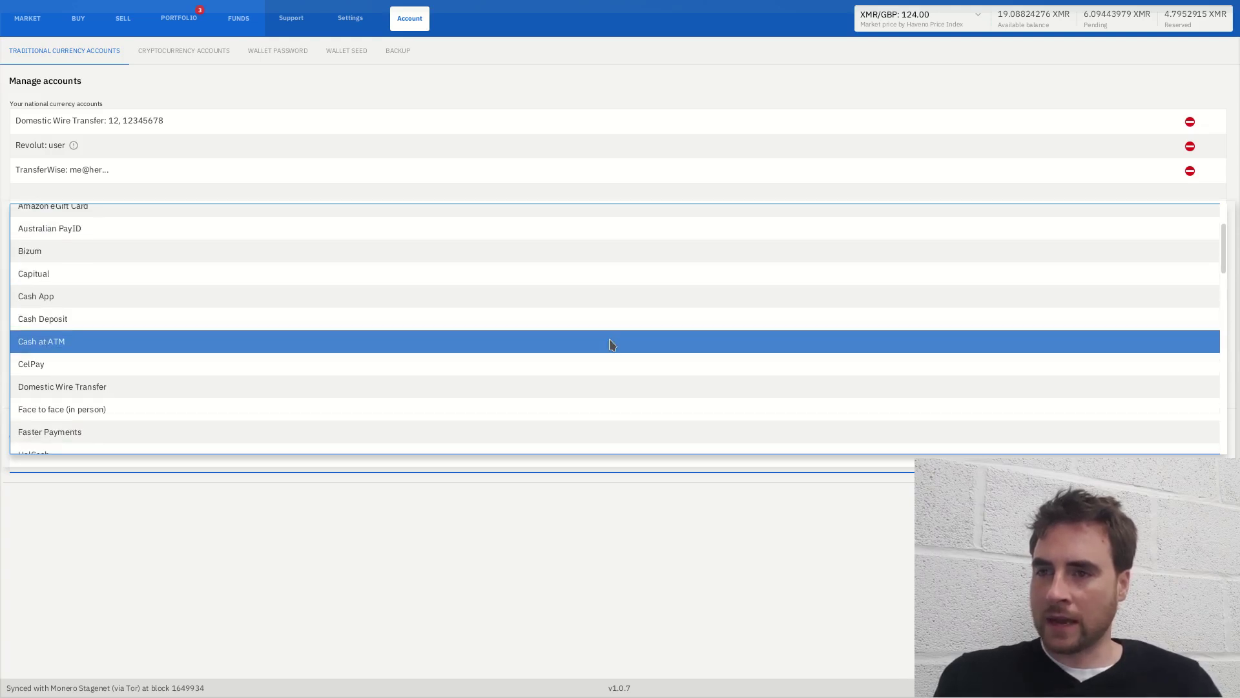
scroll(568, 310, "down", 15)
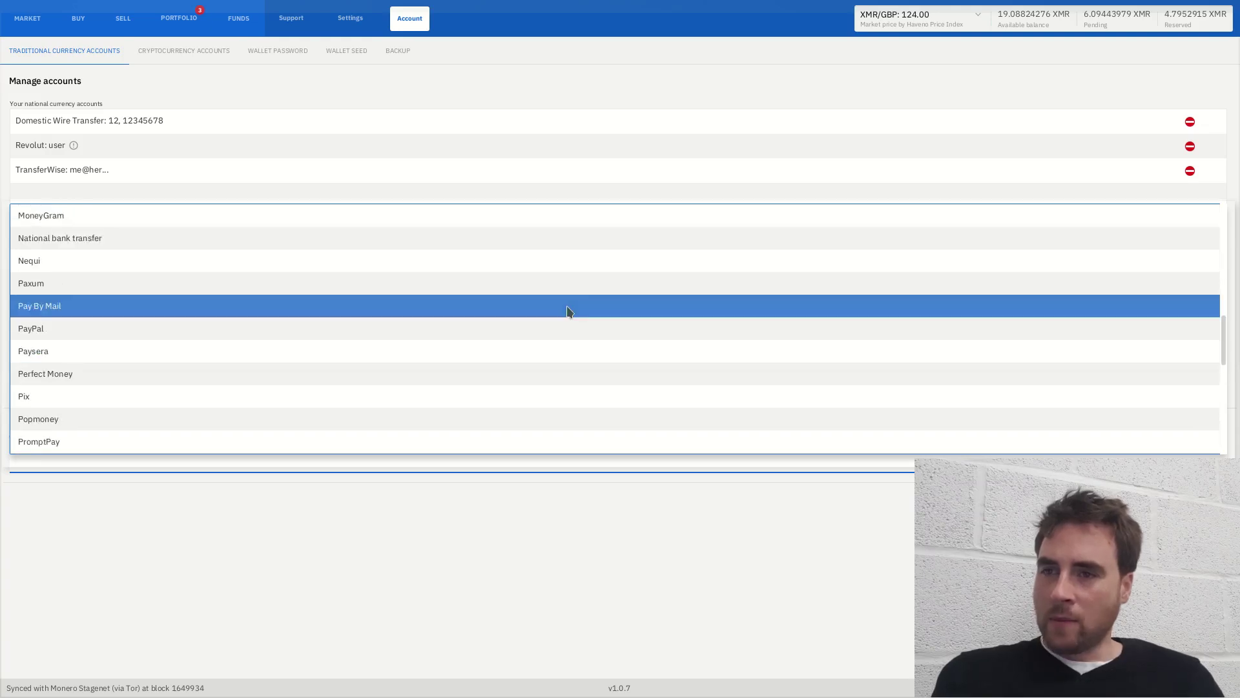
scroll(567, 307, "down", 2)
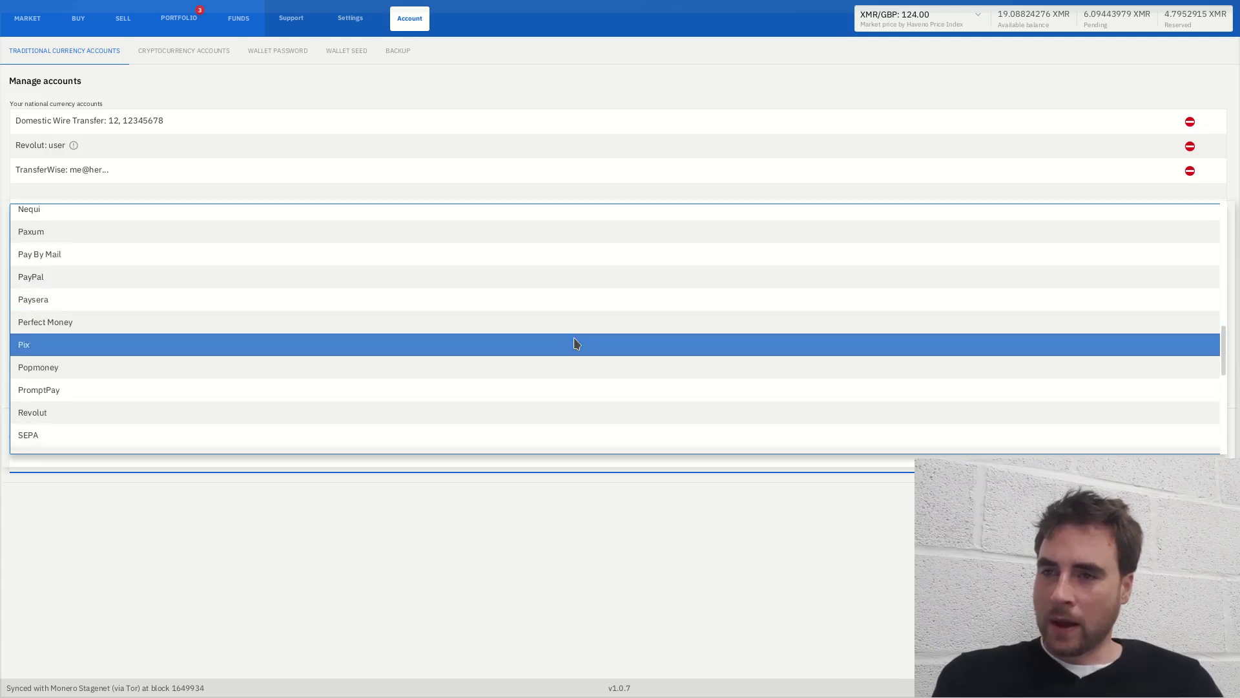
left_click(194, 276)
left_click(196, 327)
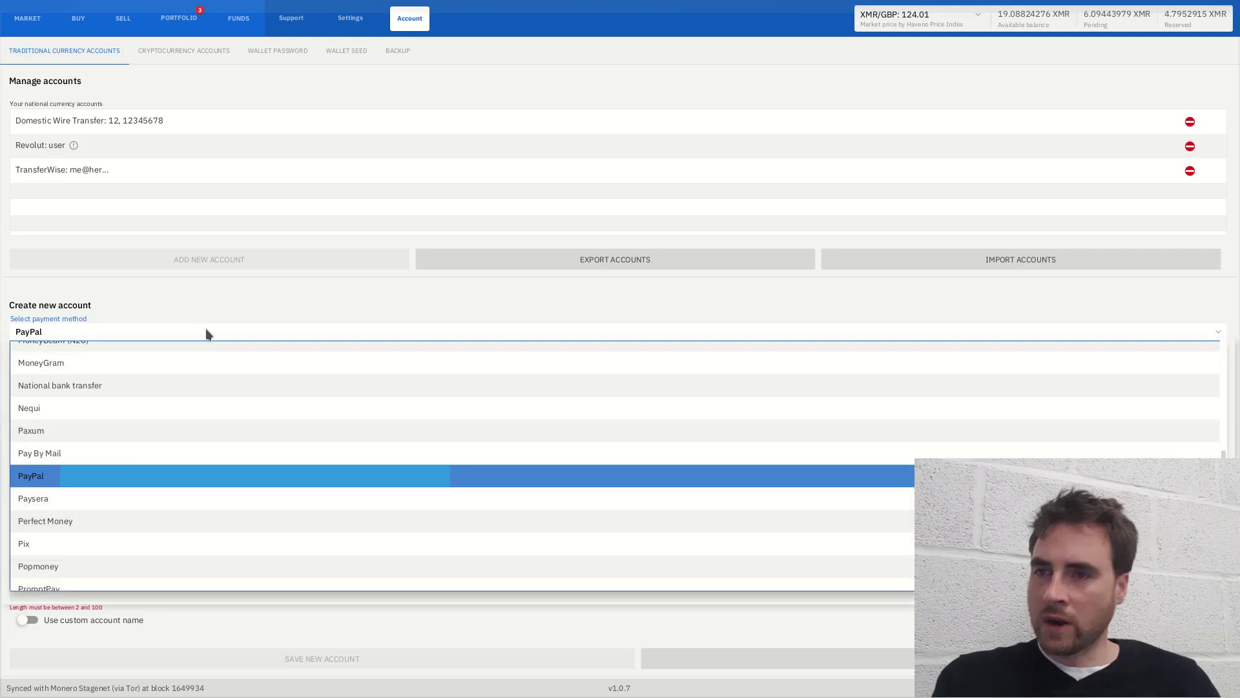
left_click(66, 483)
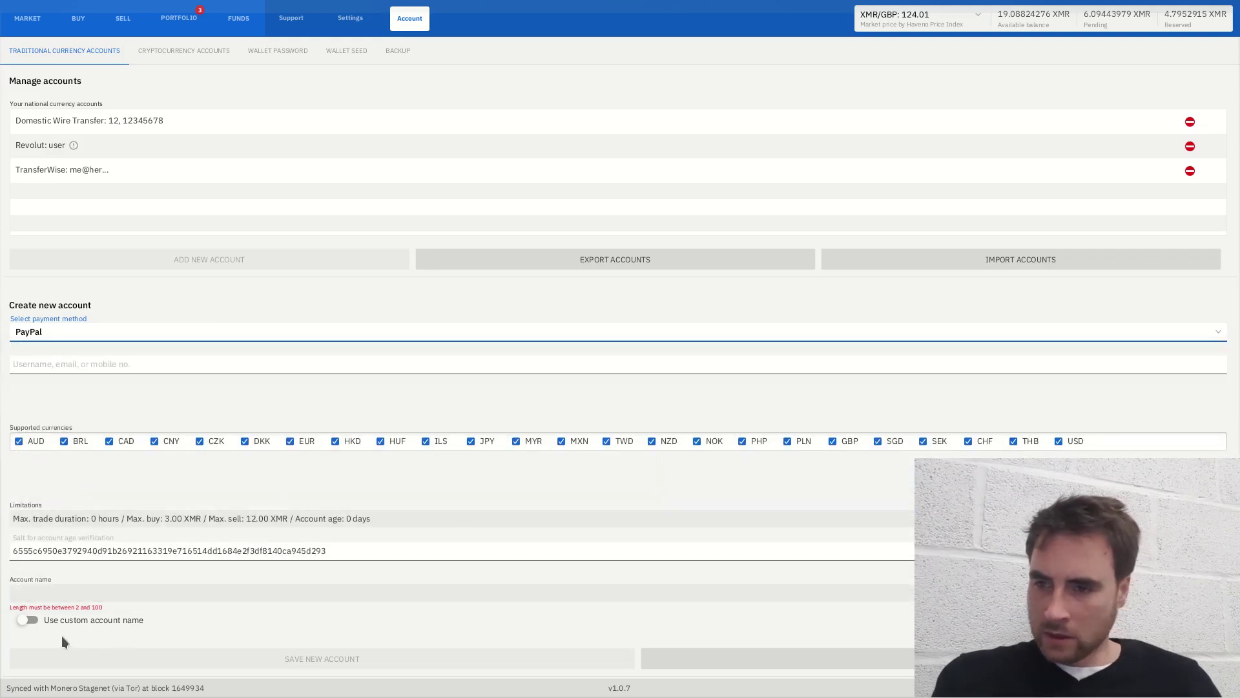
- Enter PayPal username 'test', save the account, and acknowledge the per-trade limits notice
left_click(167, 366)
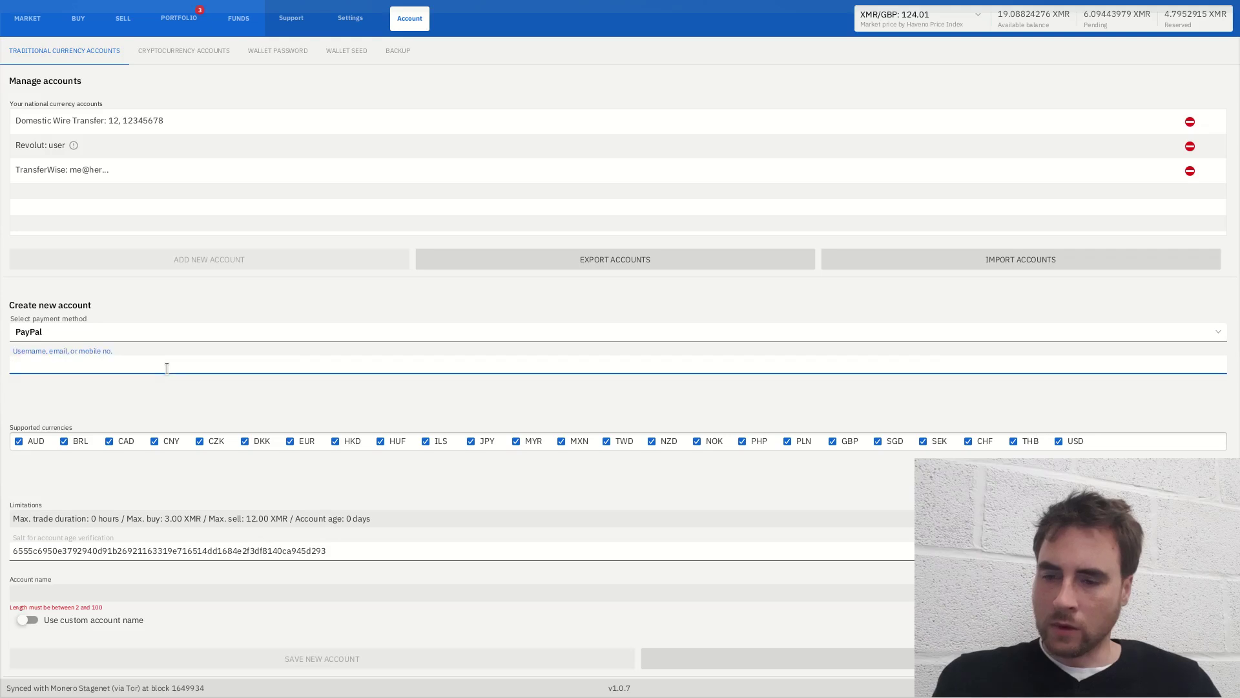
type("test")
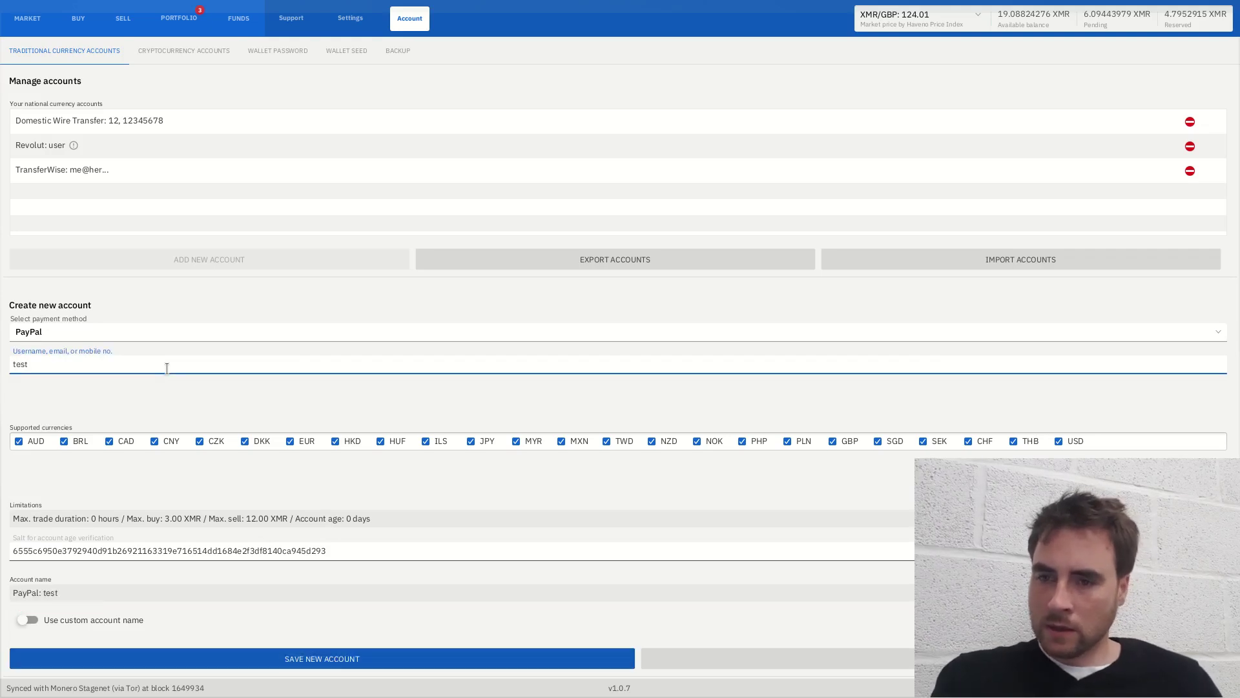
left_click(278, 659)
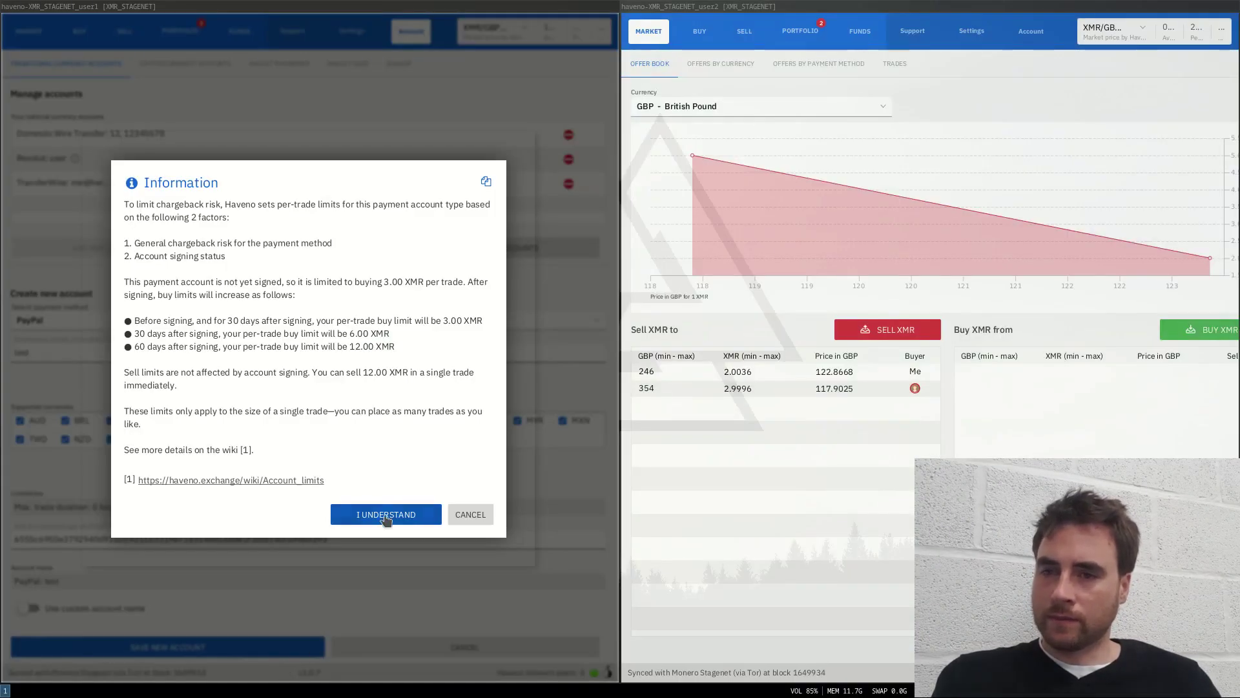
left_click(385, 516)
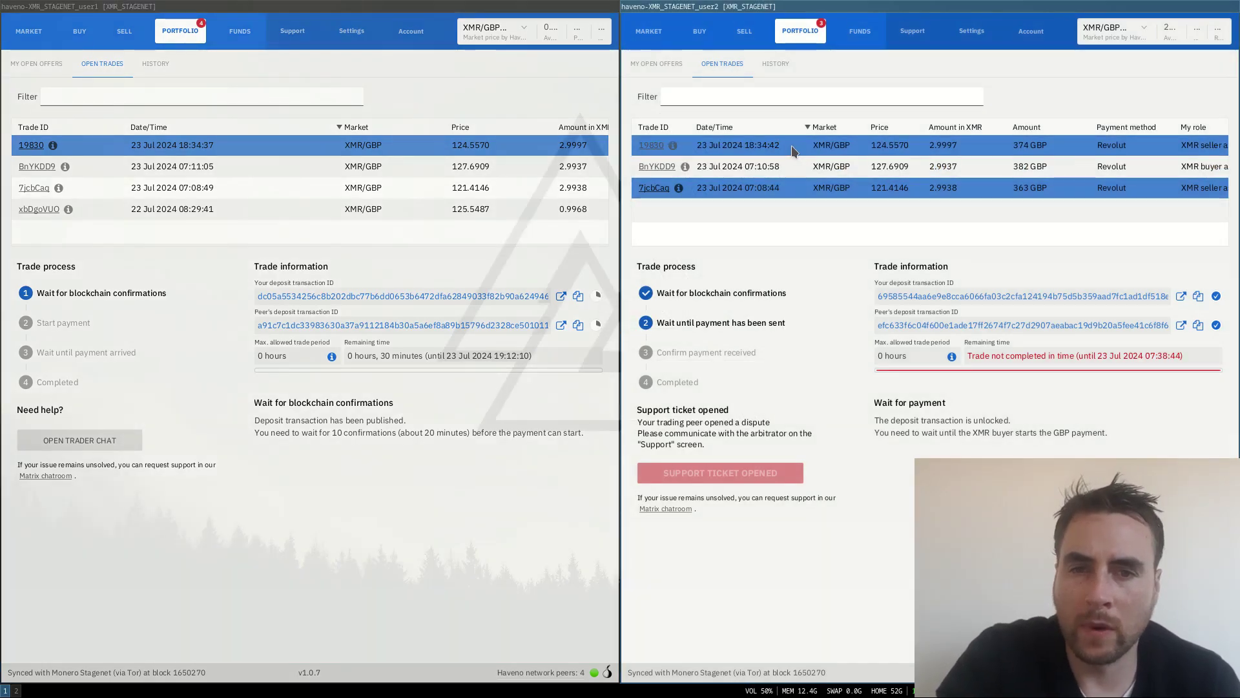
- Select trade 19830 in the second trader's window and open its trader chat
left_click(793, 150)
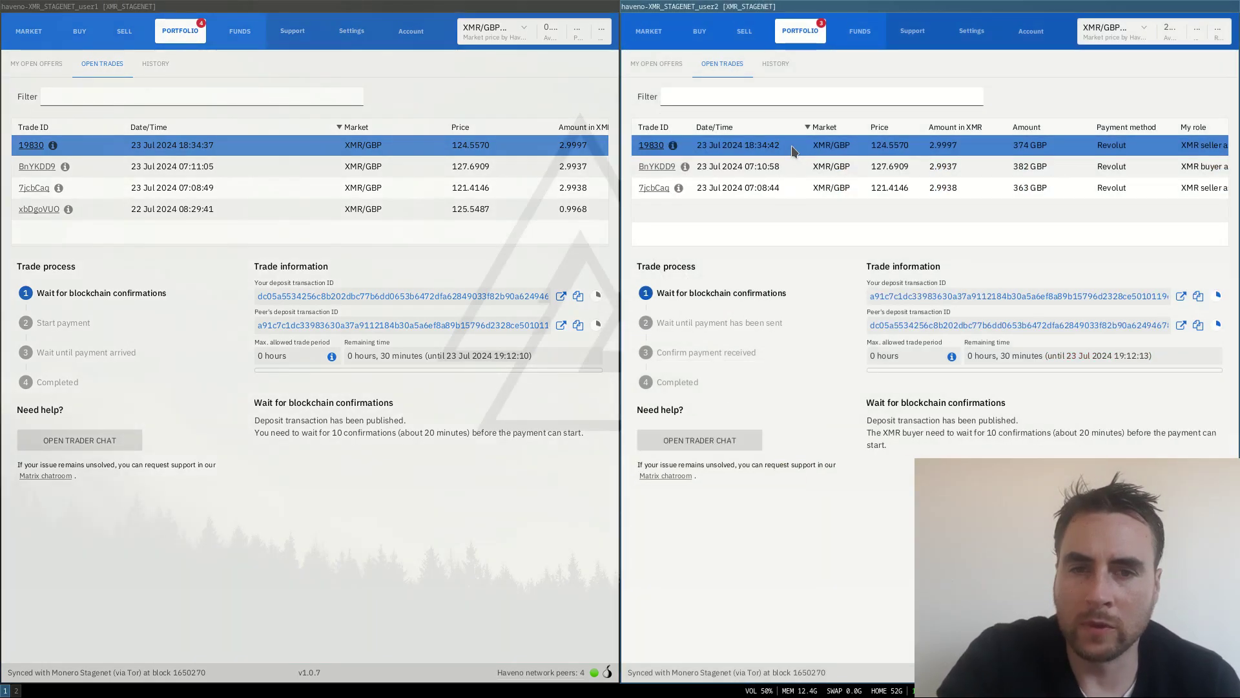
left_click(718, 433)
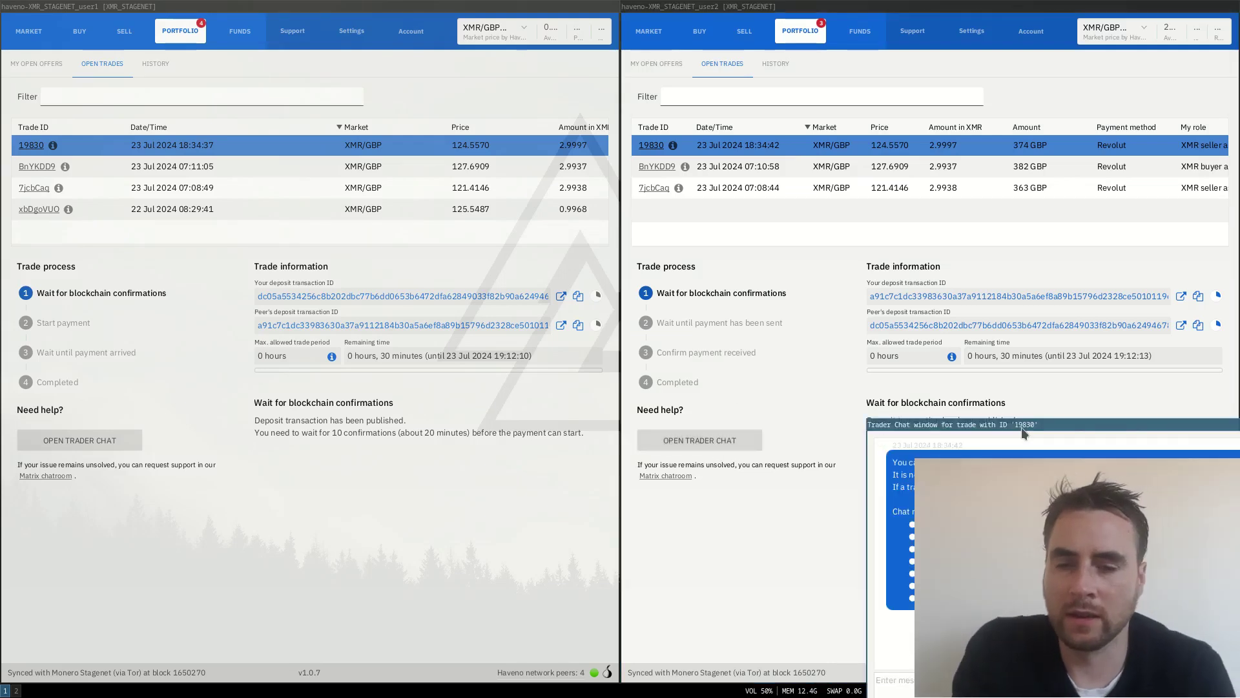
left_click_drag(1022, 427, 797, 233)
- Send the chat messages 'Hi there' and 'where's my XMR'
left_click(781, 497)
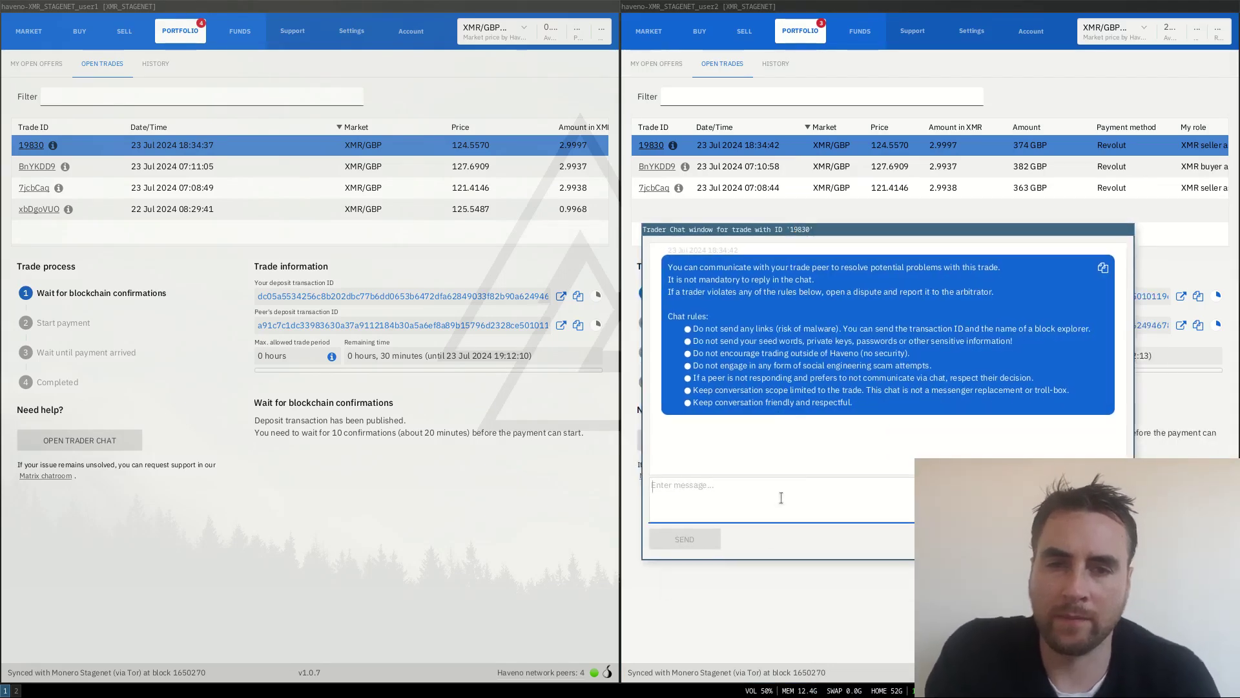
type("Hi there")
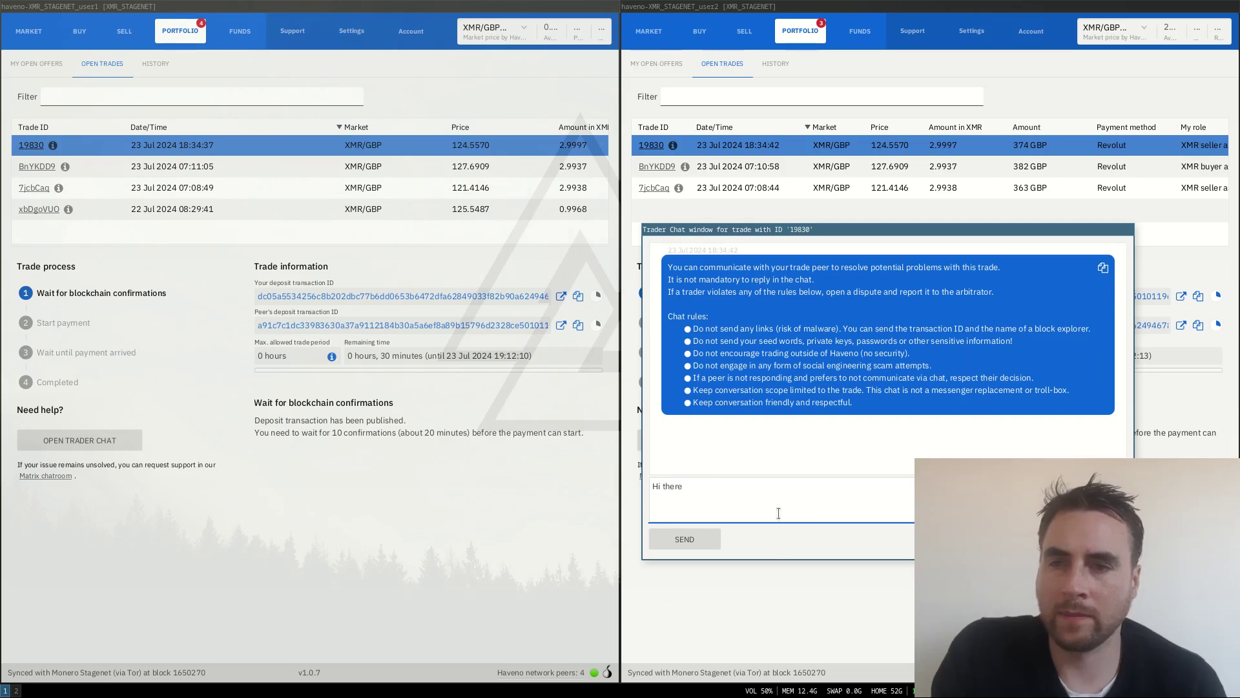
left_click(686, 538)
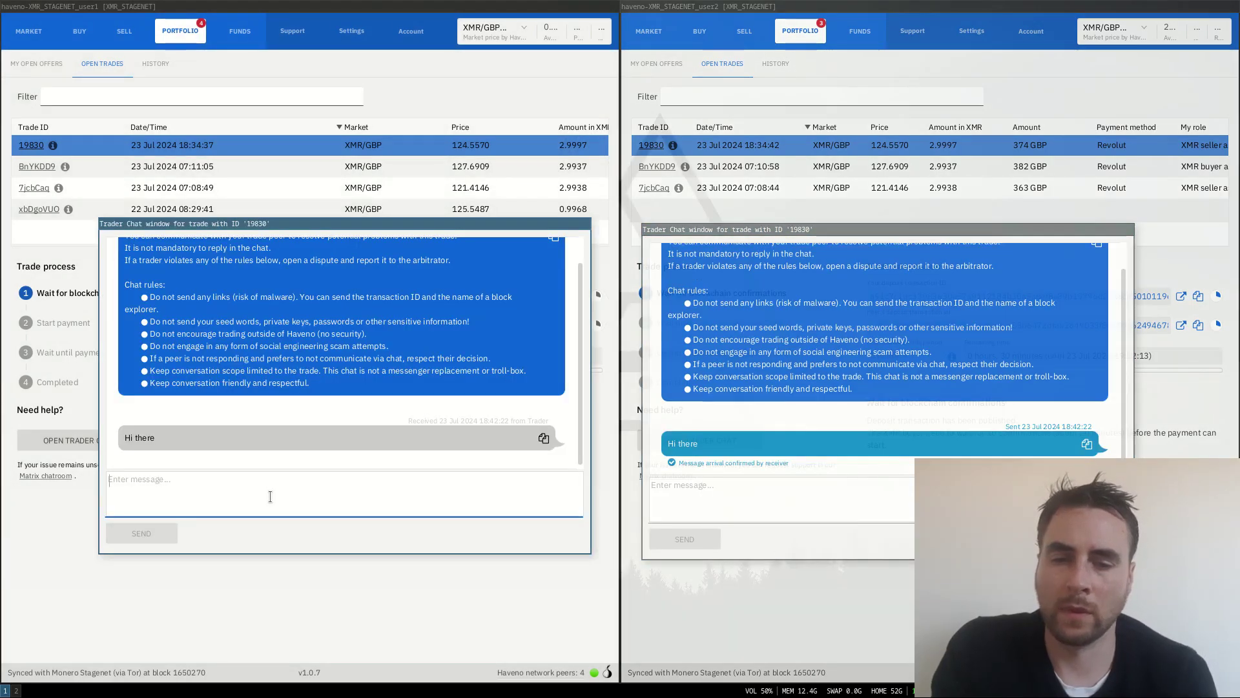
type("where")
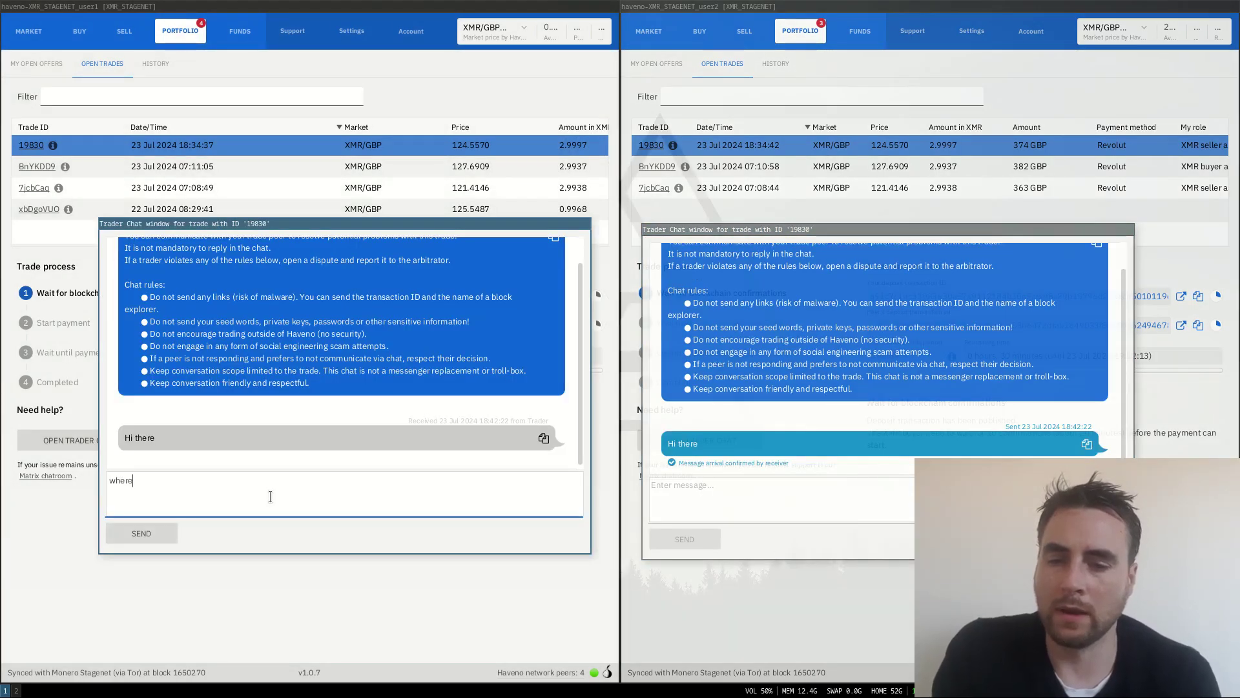
type("'s my ")
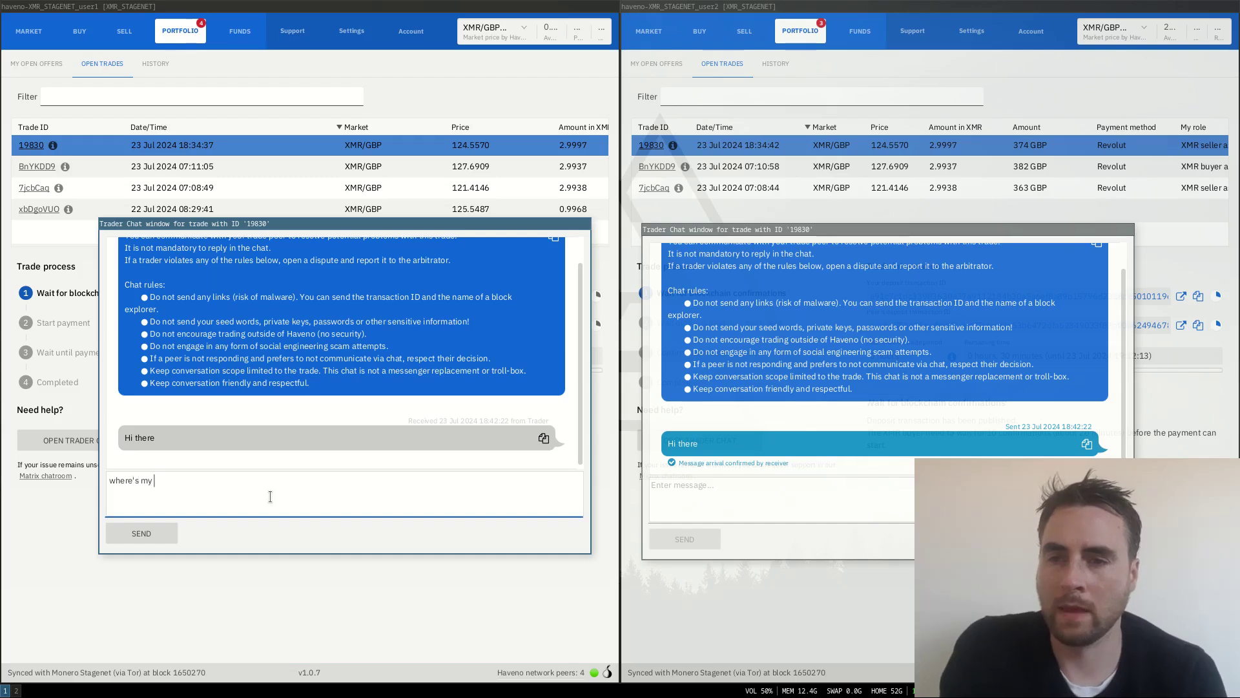
type("XMR")
key("Return")
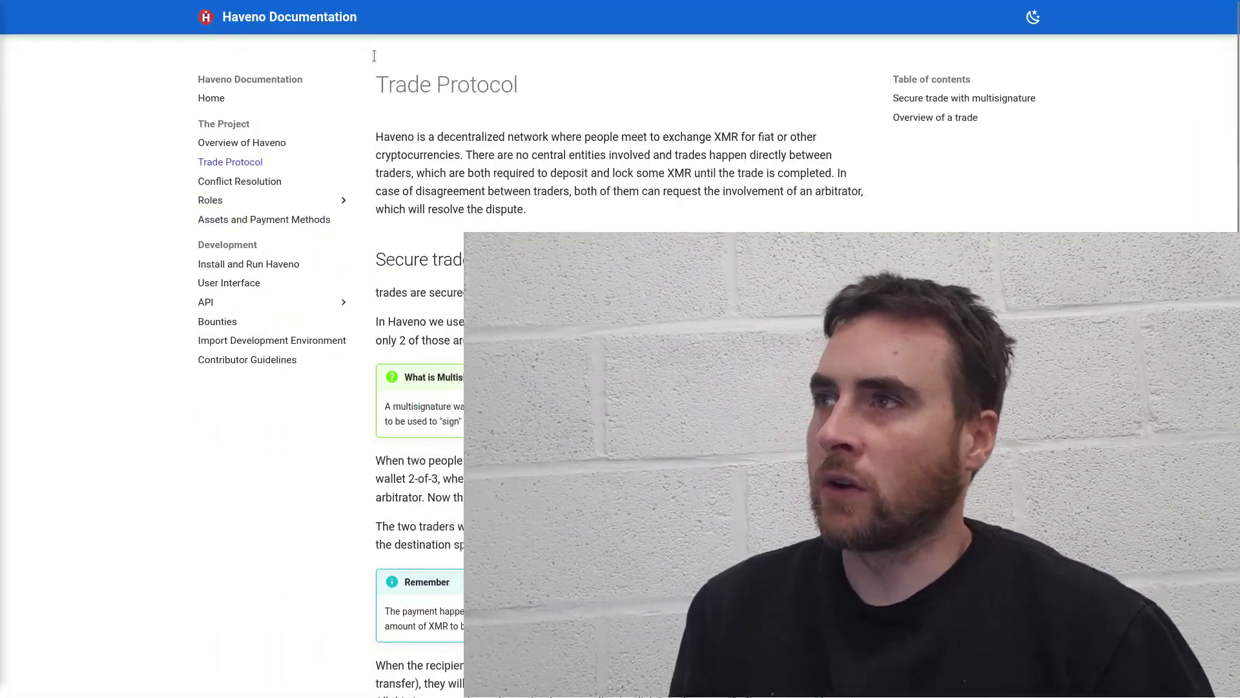
- Go to the Trade Protocol docs page and scroll to 'Secure trade with multisignature'
mouse_move(254, 26)
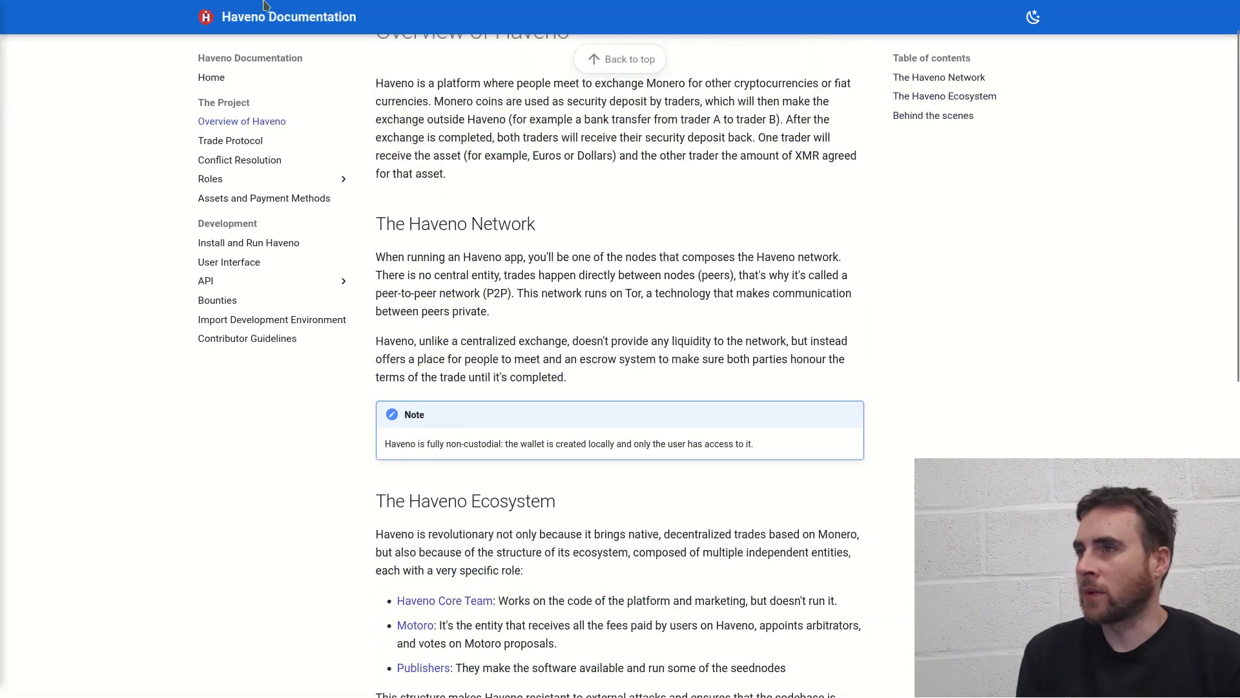
left_click(237, 140)
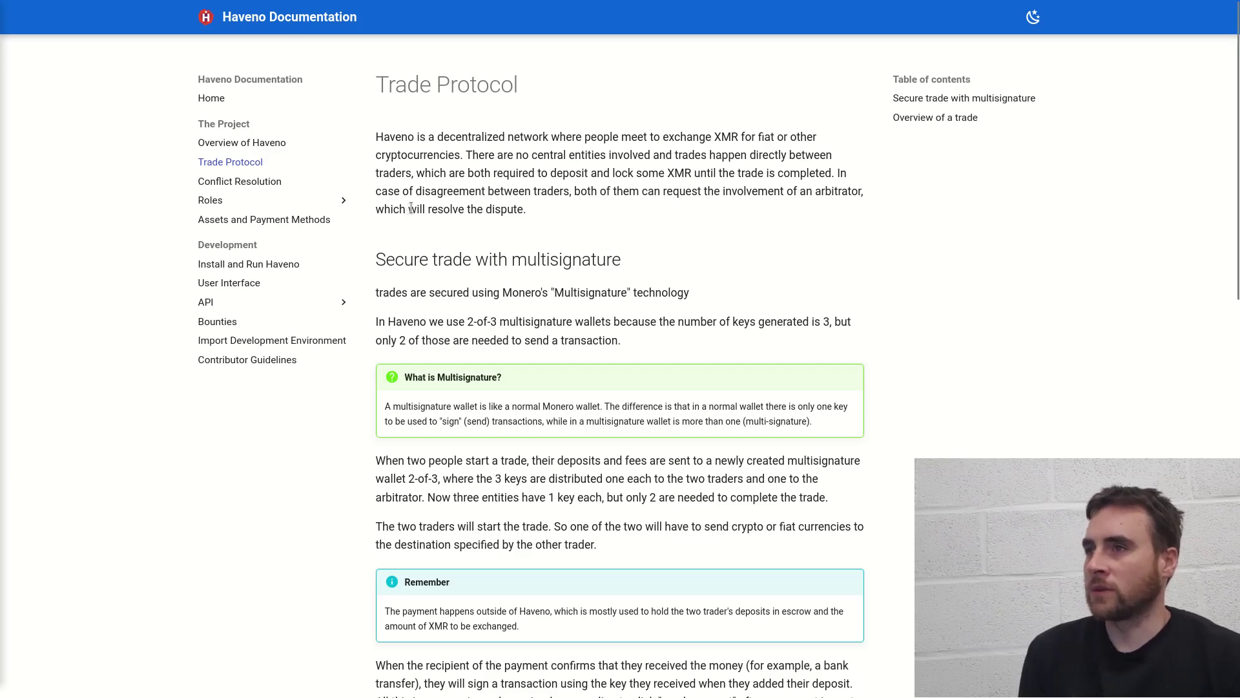
scroll(427, 251, "down", 2)
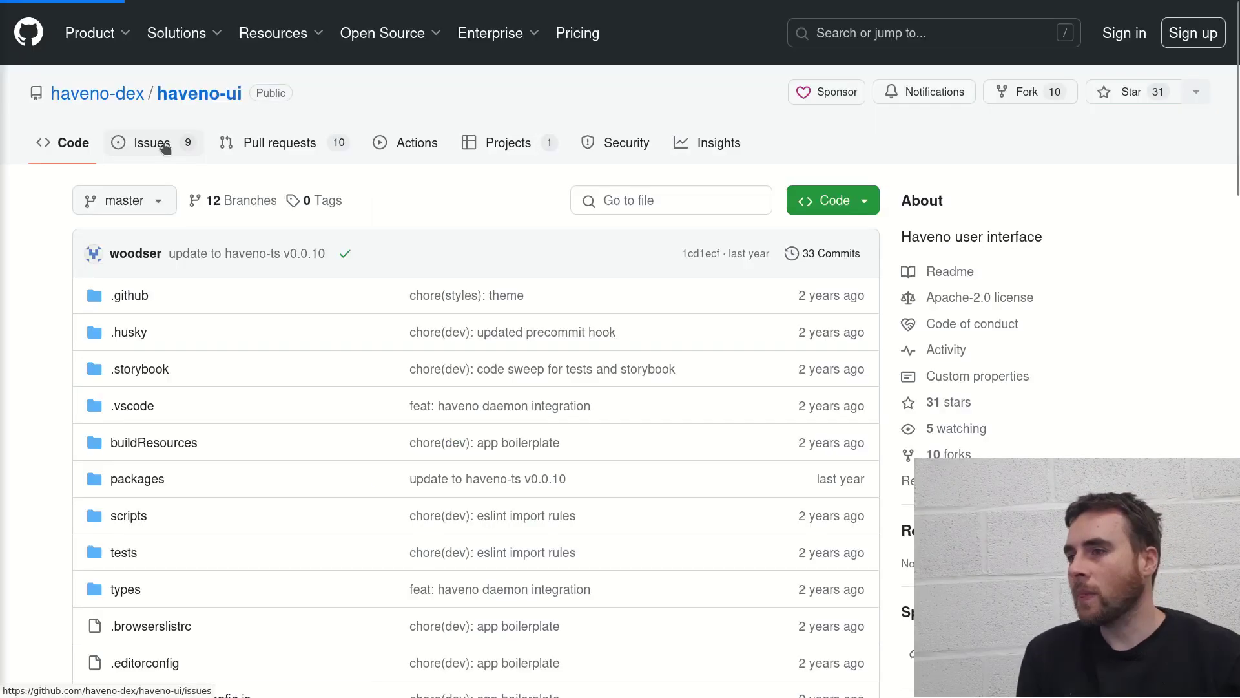
- Look over the haveno-ui repository's 9 open GitHub issues, then return to the User Interface page
left_click(158, 147)
scroll(331, 405, "down", 4)
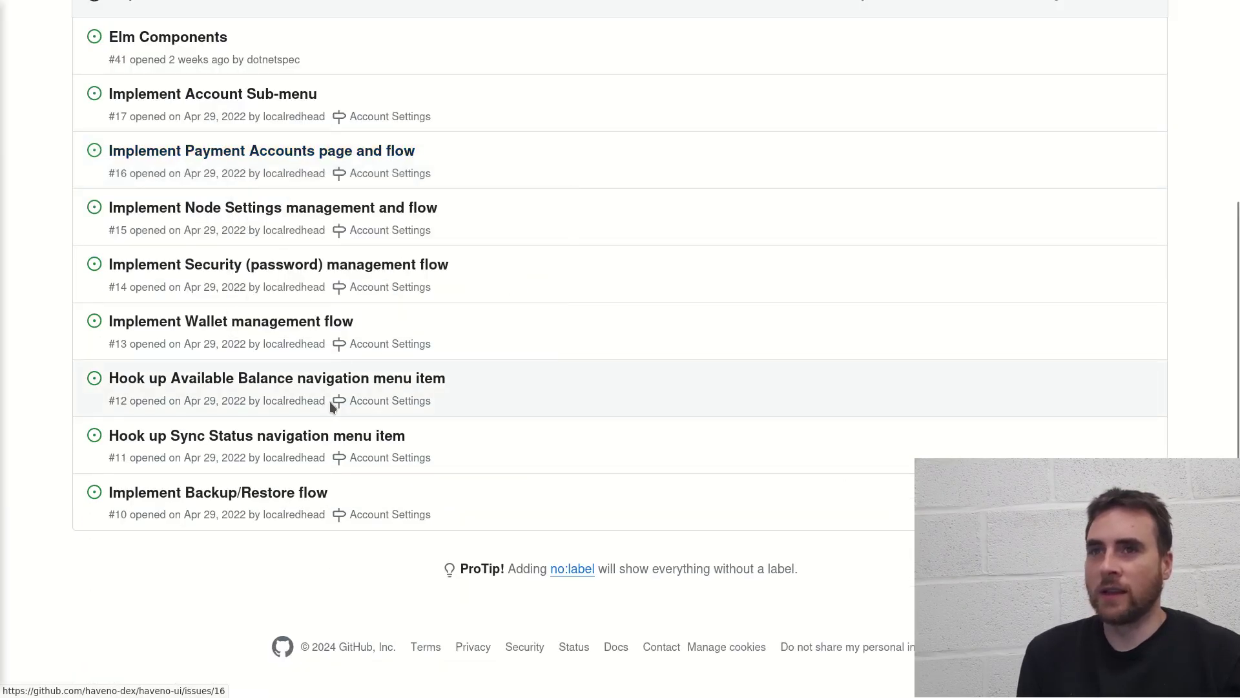
scroll(327, 401, "up", 4)
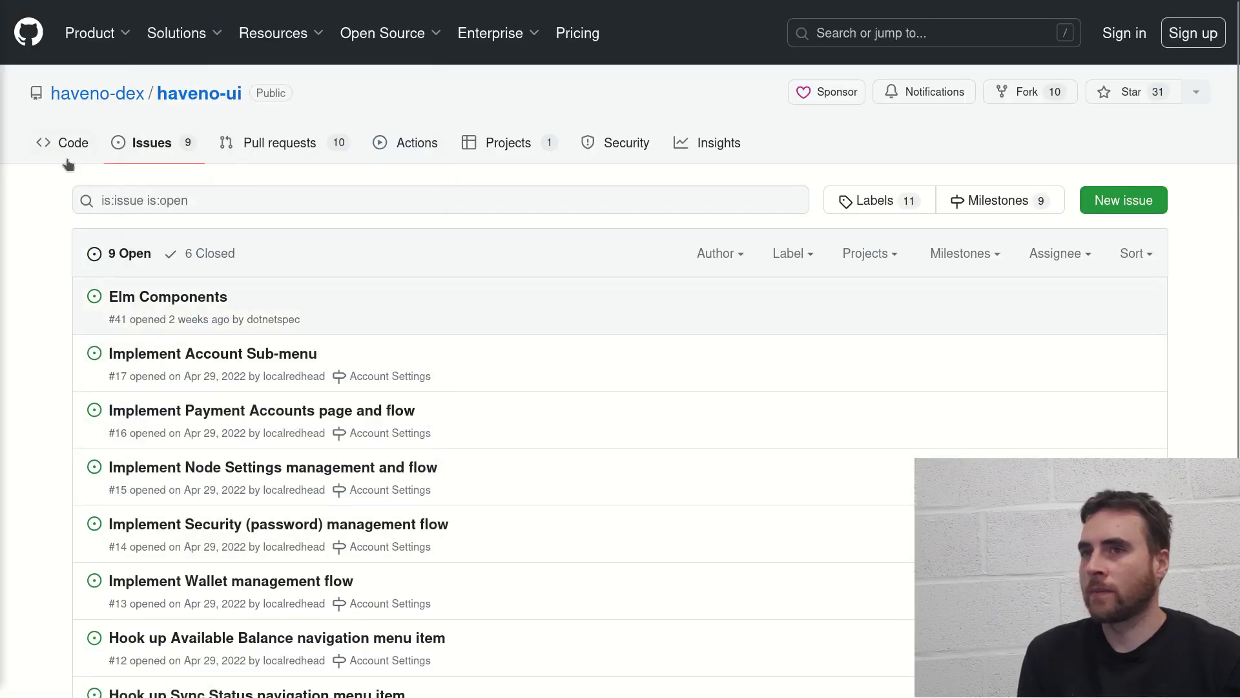
key("alt+Left")
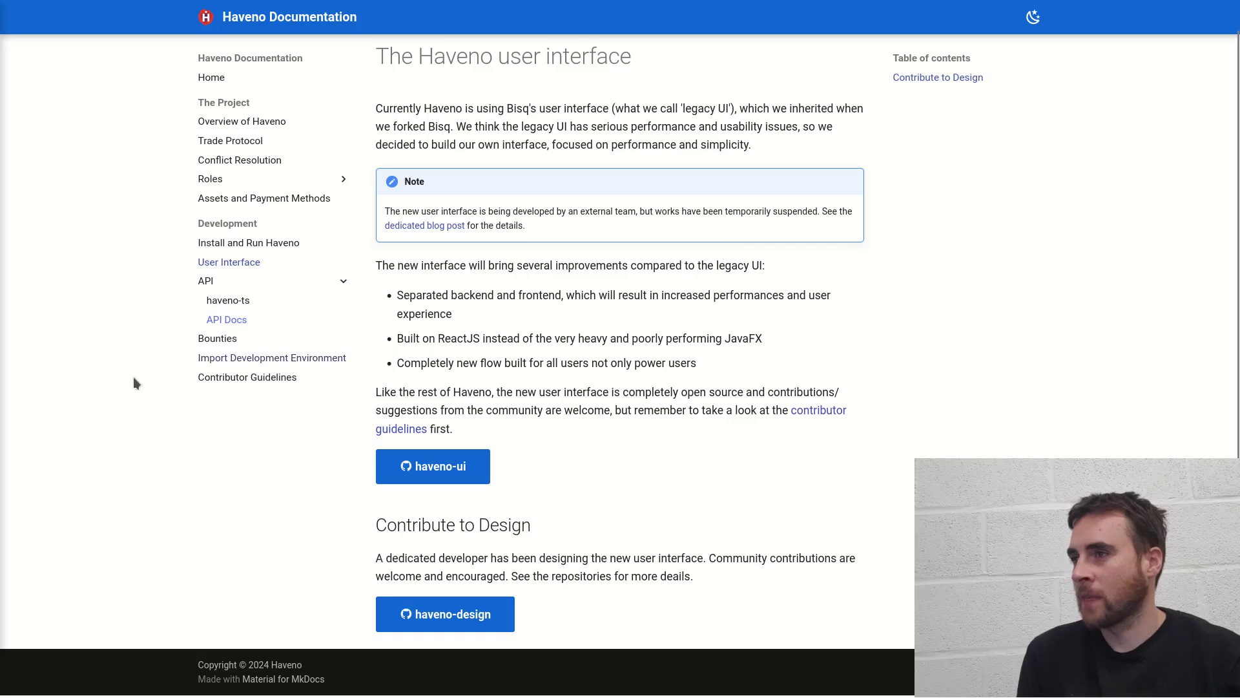
- Open the Bounties docs page and scroll through its bounty conditions
left_click(234, 343)
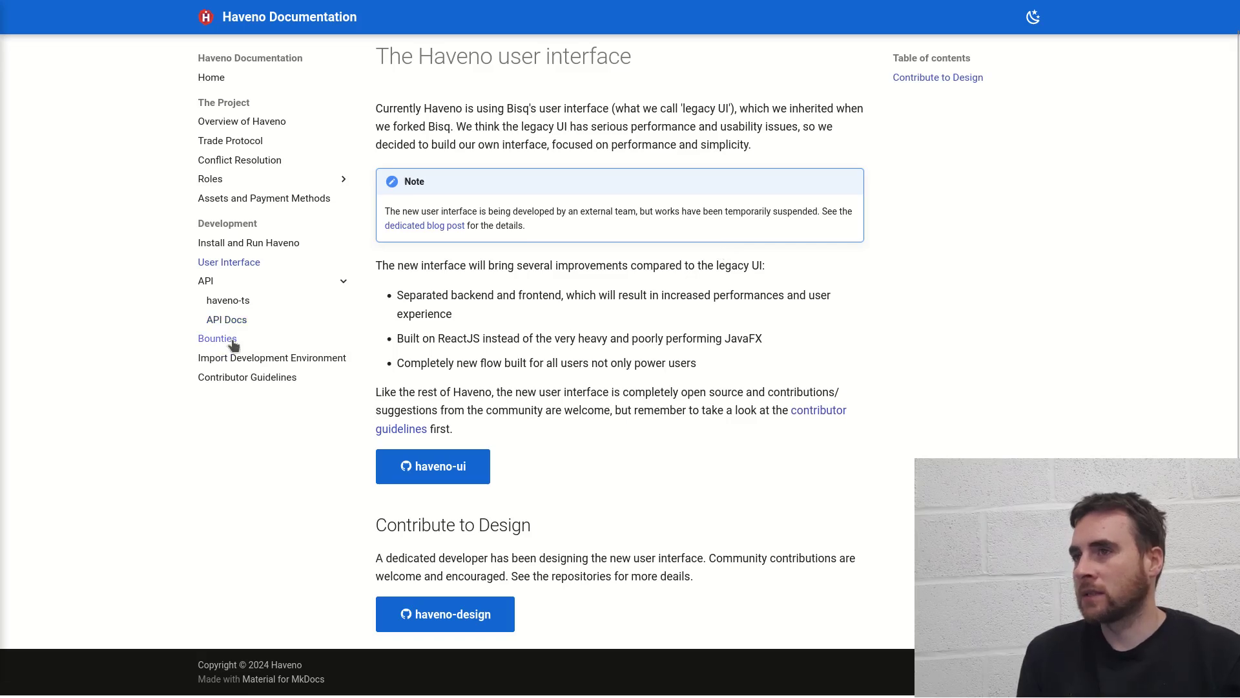
scroll(673, 472, "down", 3)
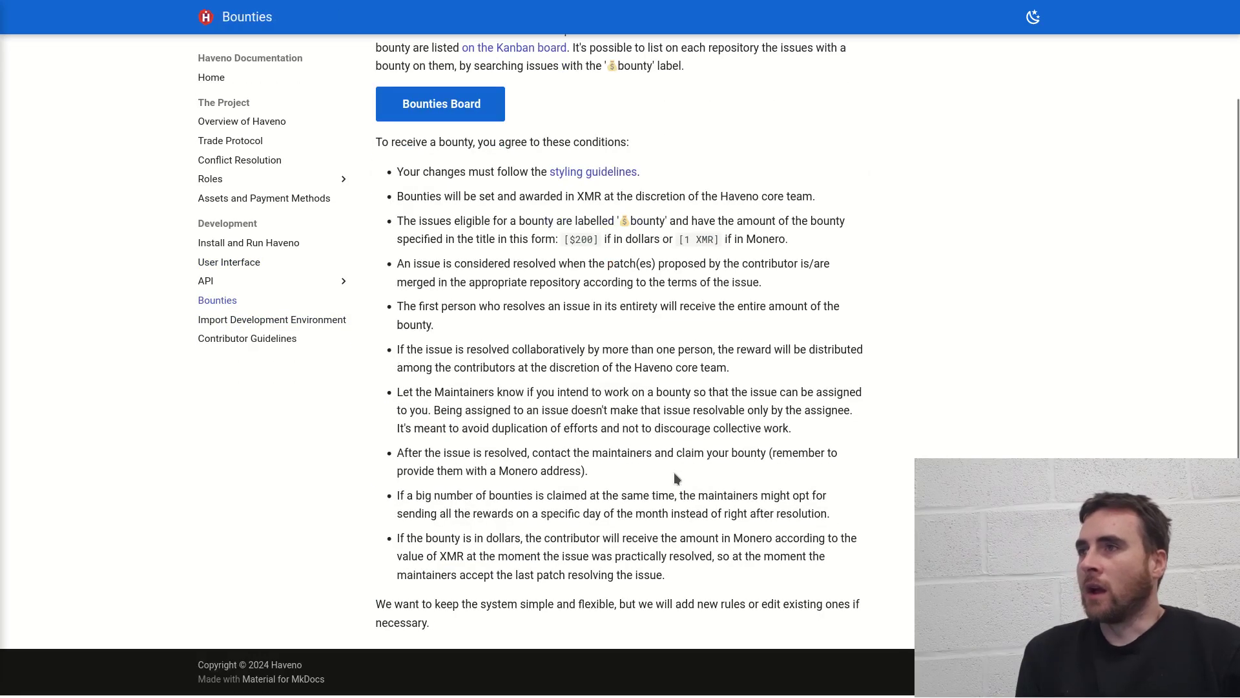
scroll(674, 472, "up", 3)
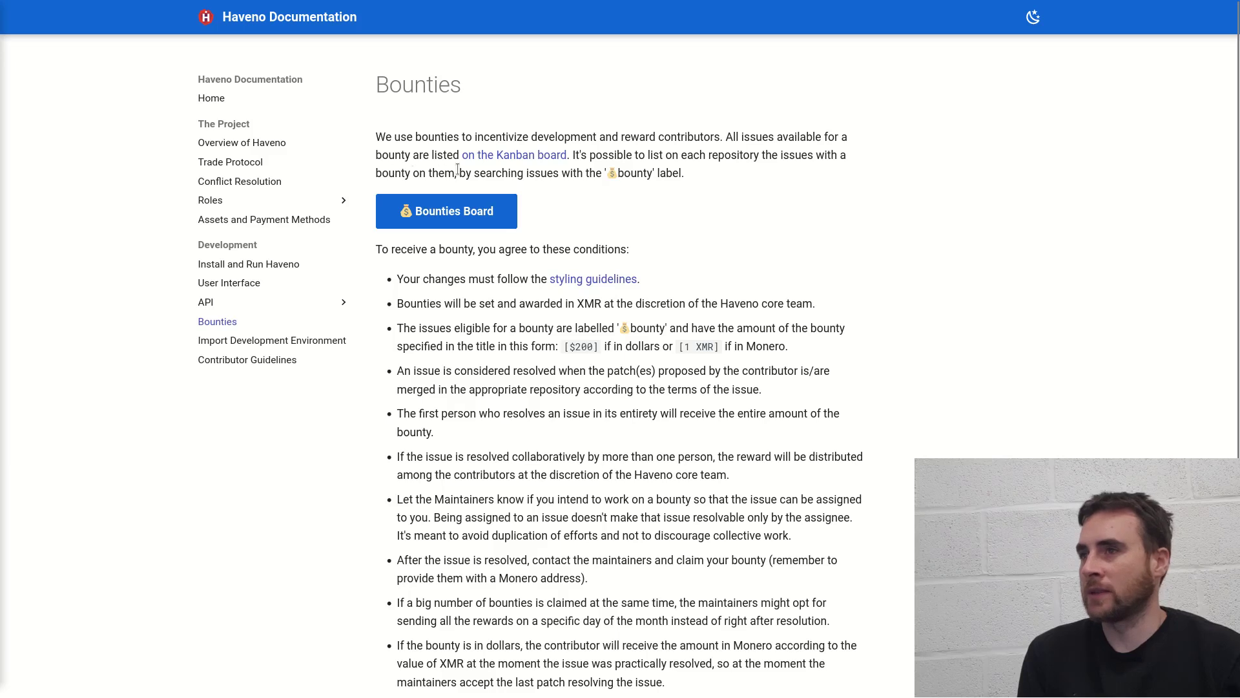
left_click(514, 155)
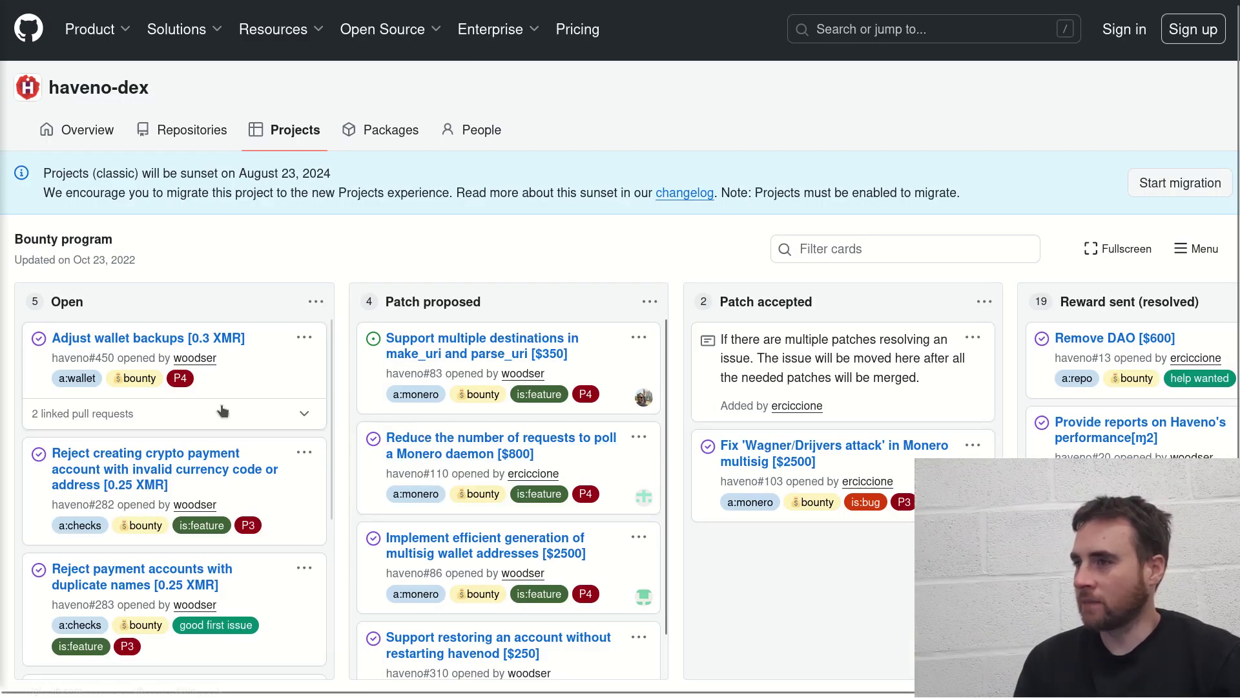
scroll(192, 621, "down", 4)
scroll(192, 621, "up", 4)
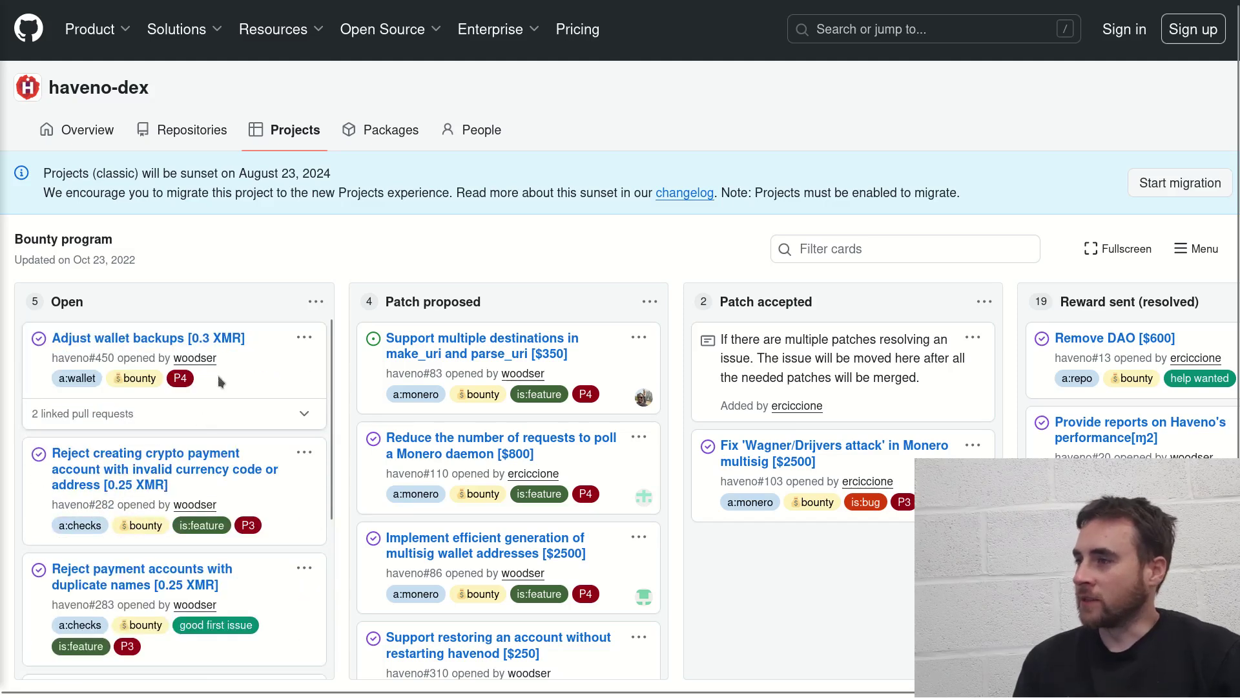
scroll(246, 363, "down", 4)
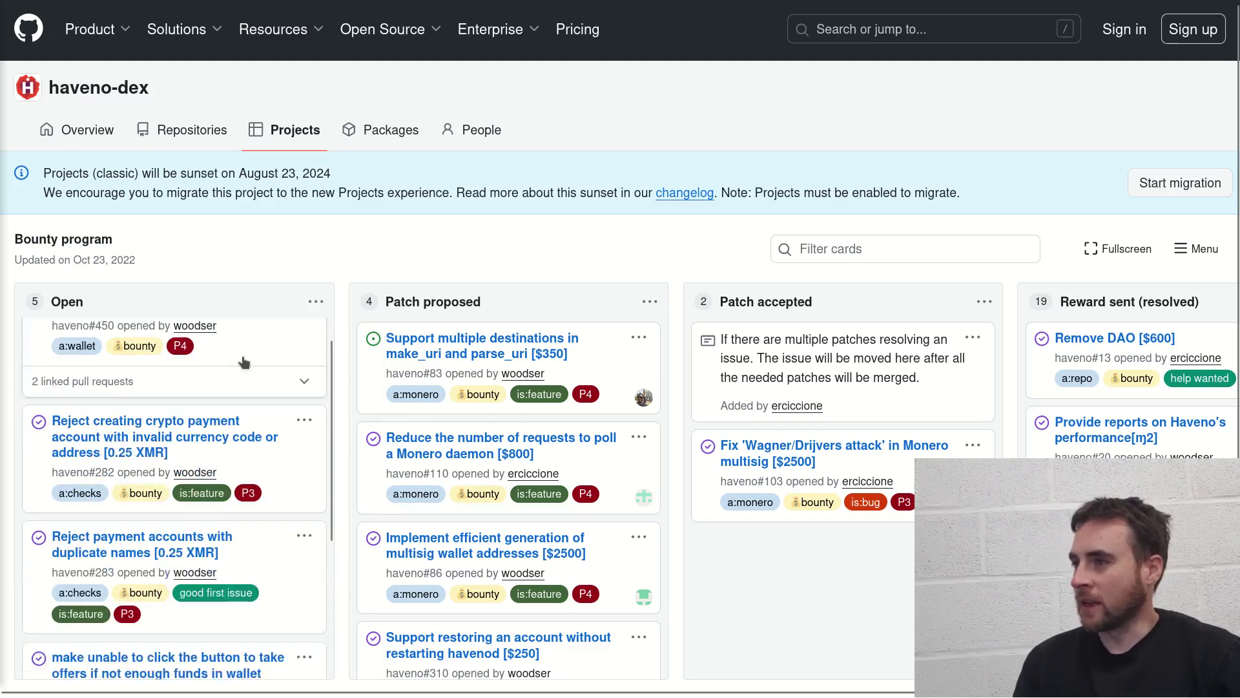
scroll(264, 402, "up", 4)
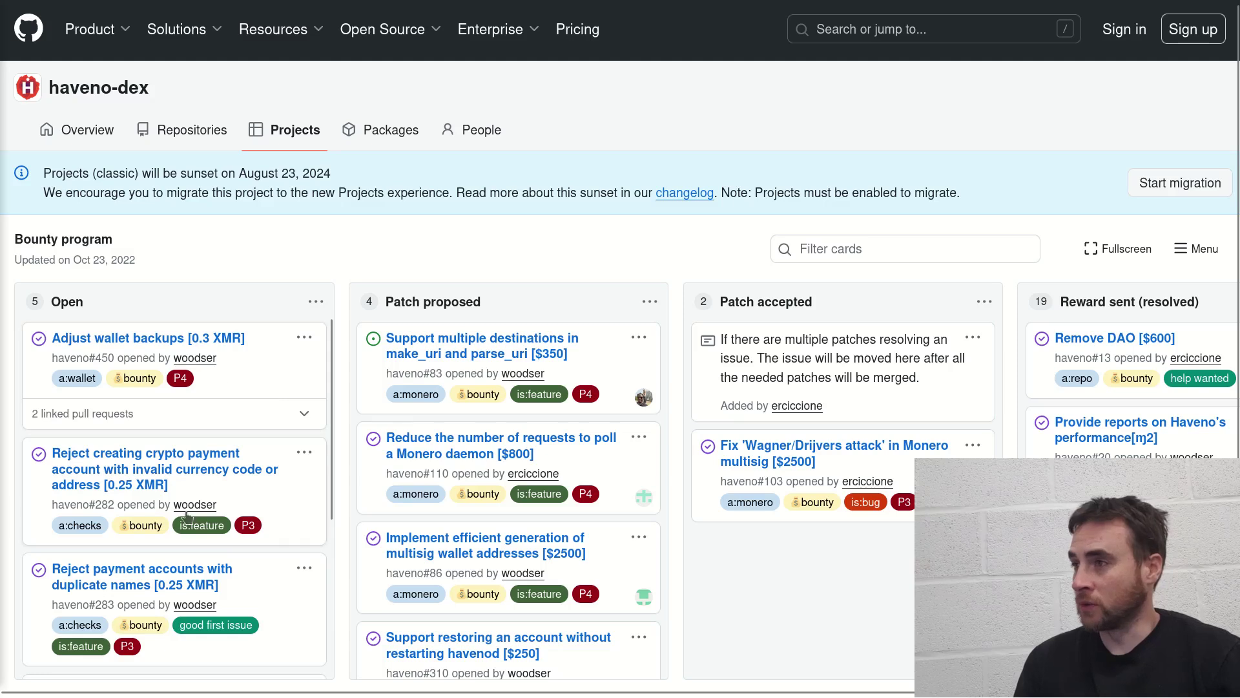
scroll(204, 488, "down", 4)
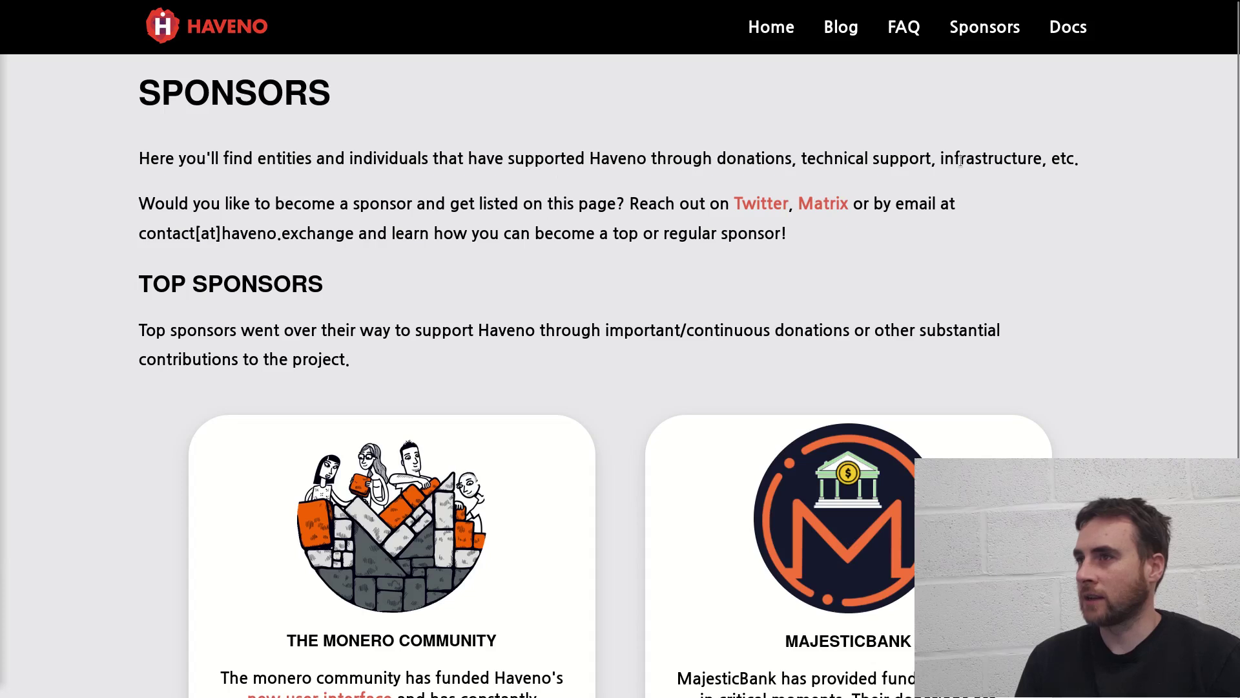
- Scroll the Sponsors page past Top Sponsors down to the sponsor logos and footer
scroll(514, 451, "down", 4)
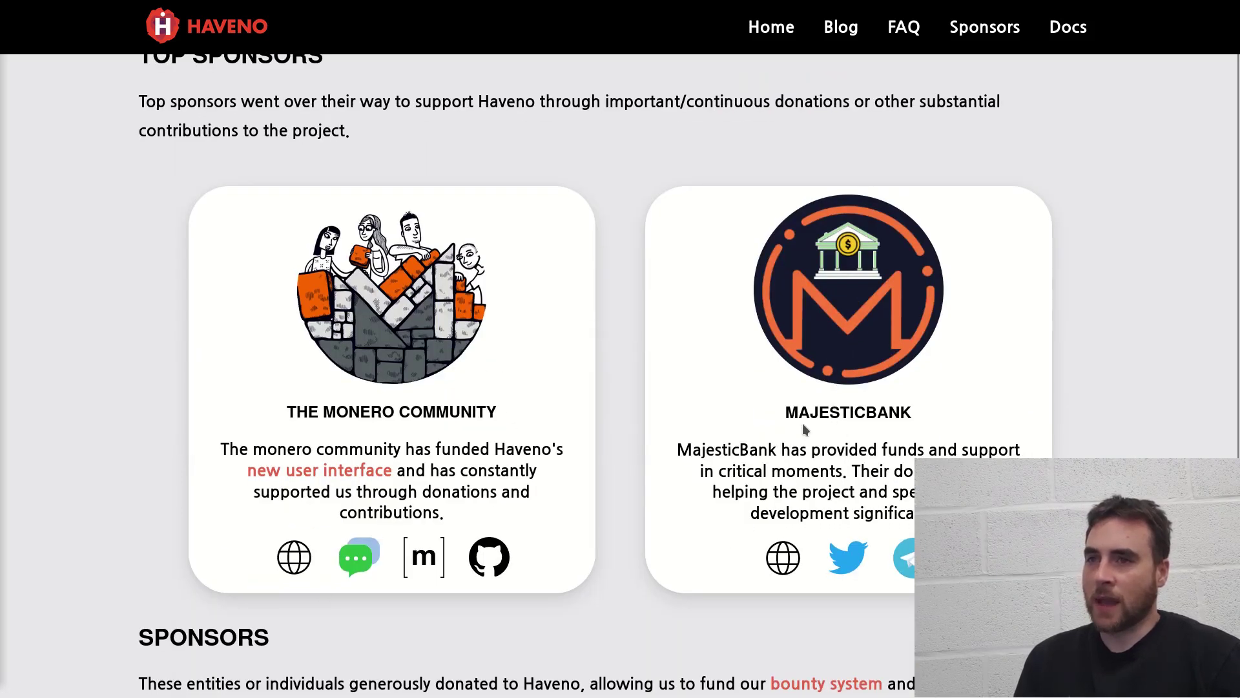
scroll(827, 452, "down", 8)
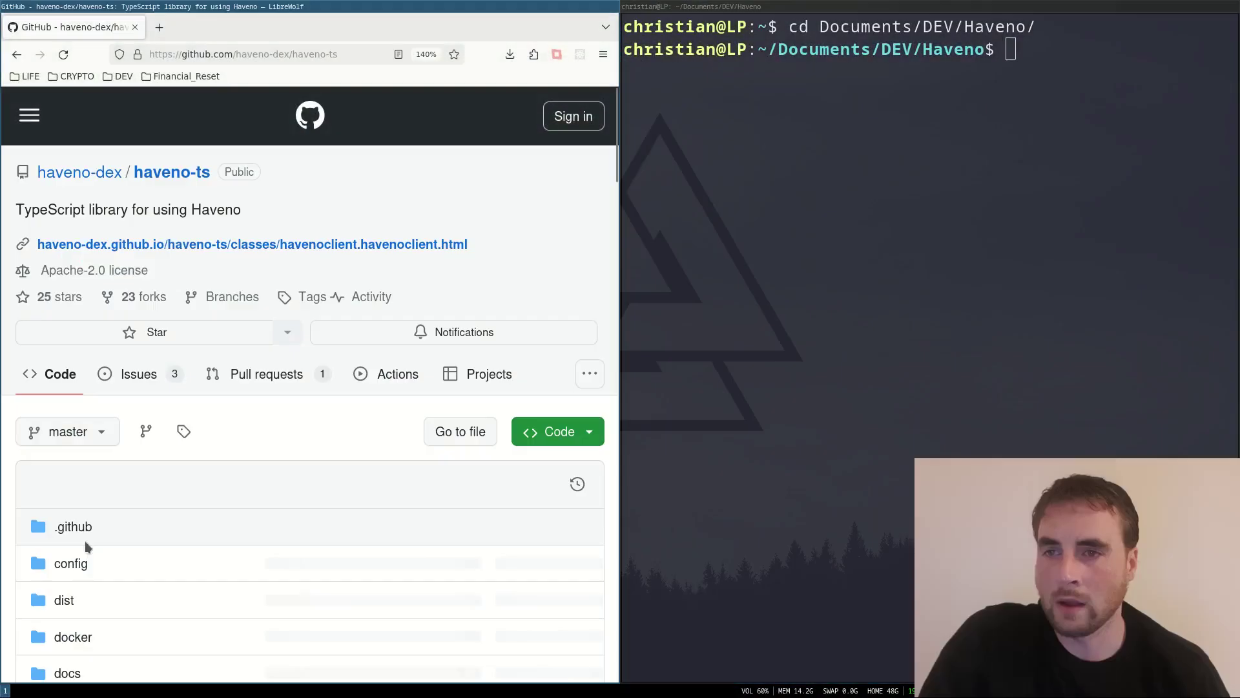
- Copy make user1-daemon-local from the README and run it in the lower terminal
scroll(283, 228, "down", 10)
scroll(323, 275, "down", 4)
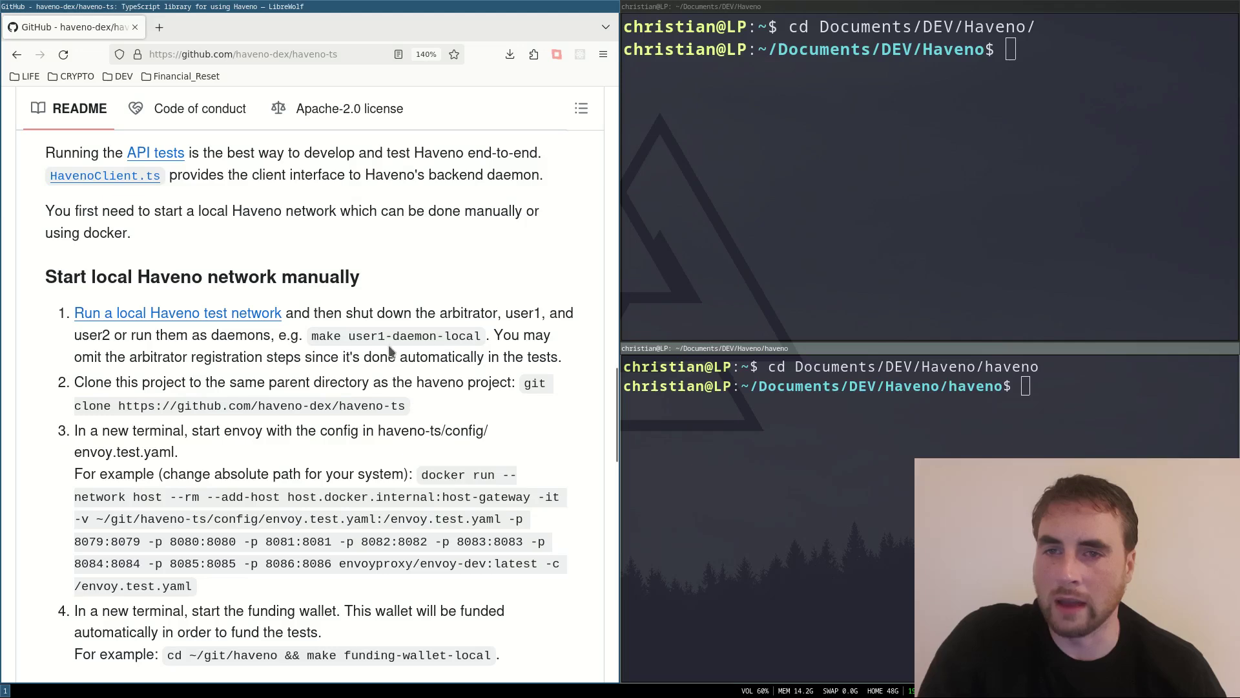
left_click_drag(311, 340, 482, 338)
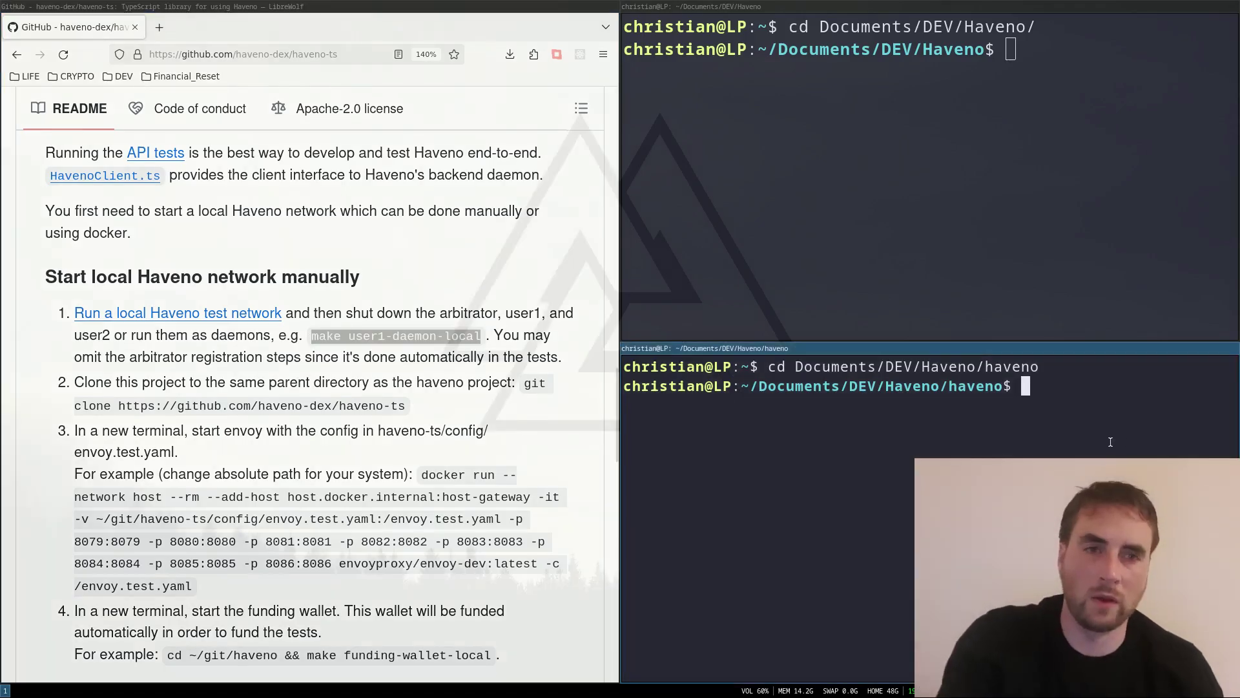
middle_click(1065, 440)
key("Return")
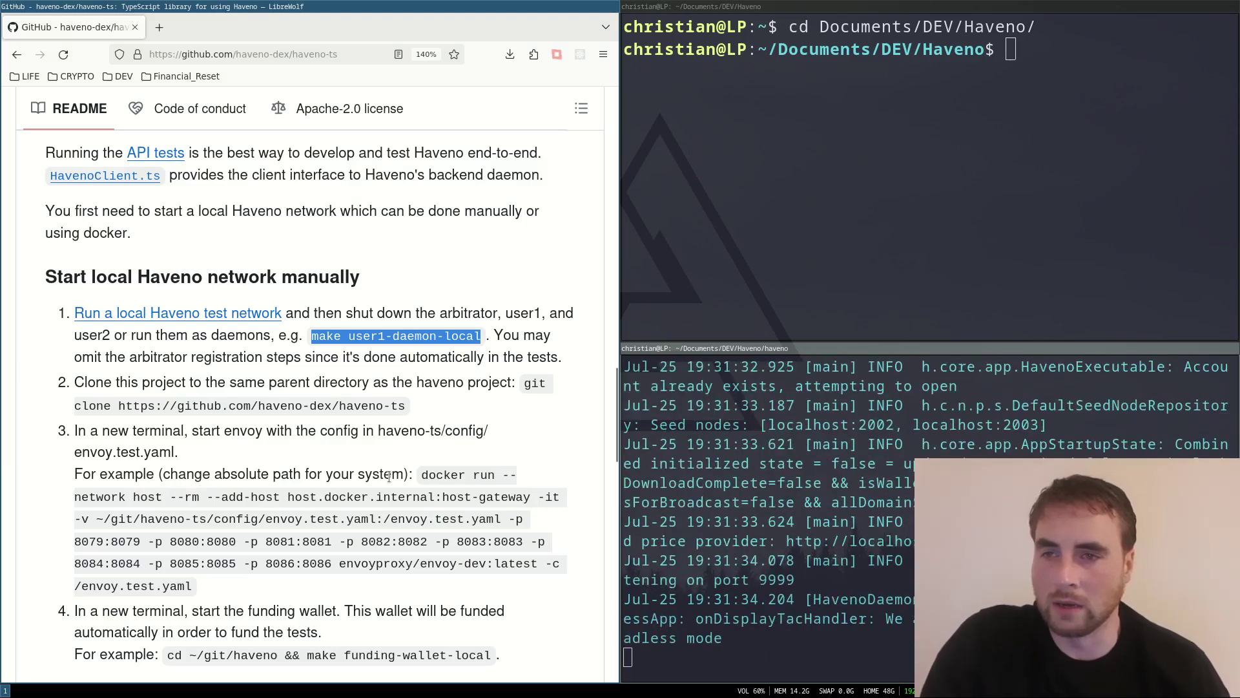
- Run the envoy proxy Docker container in the top terminal, then open a new terminal pane
scroll(124, 346, "down", 2)
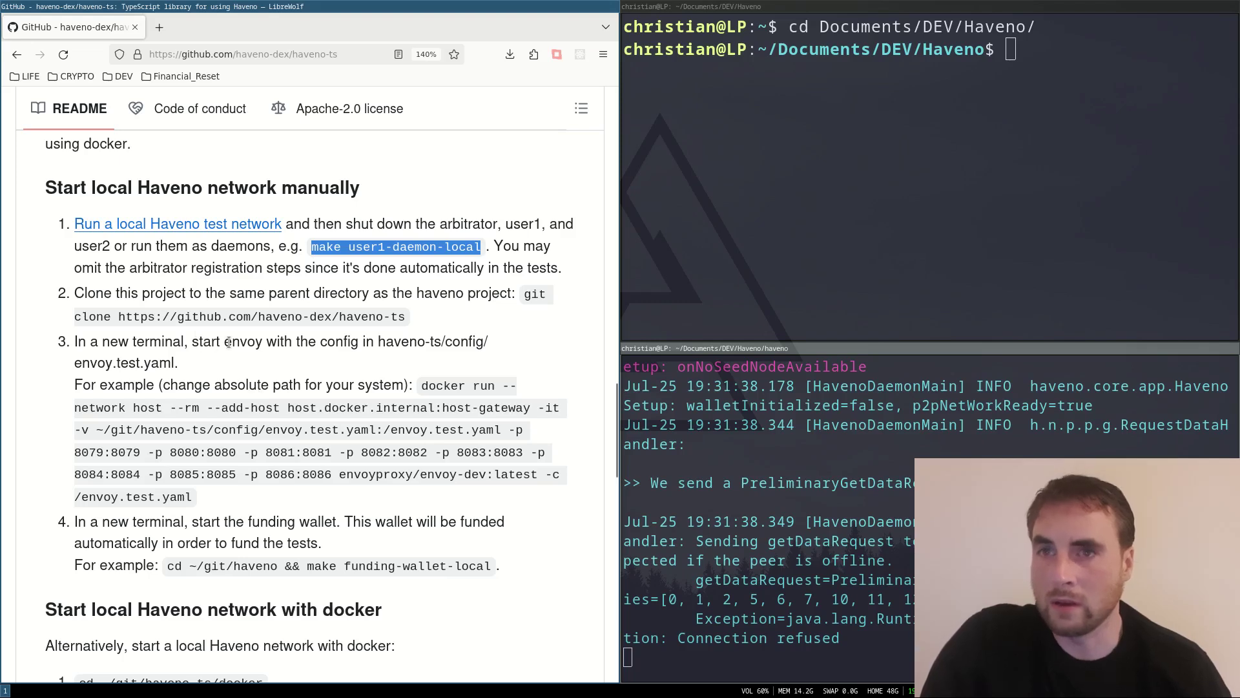
double_click(229, 343)
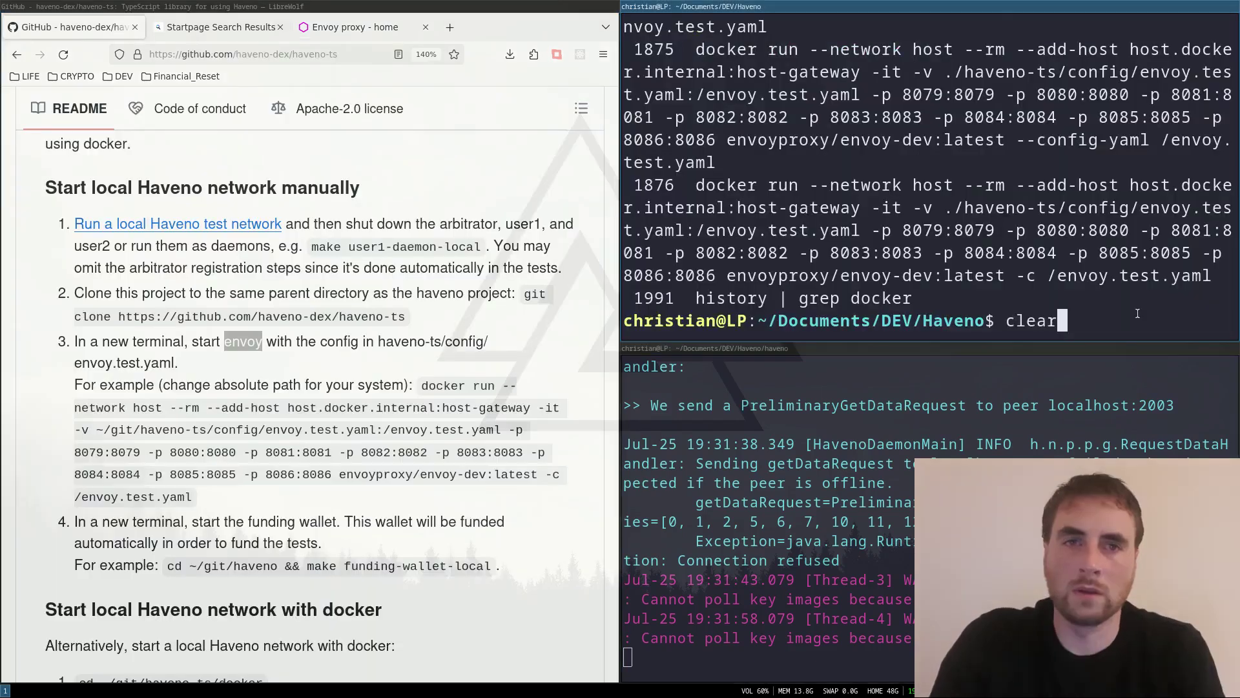
key("Return")
middle_click(1138, 313)
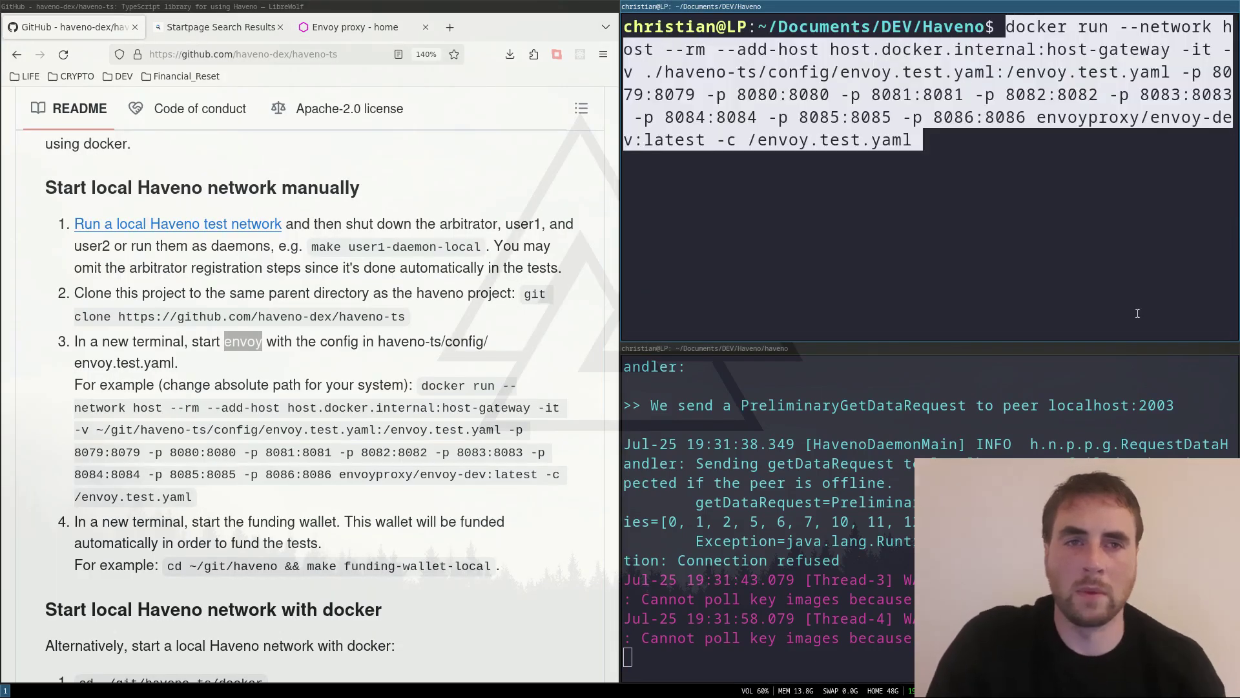
key("Return")
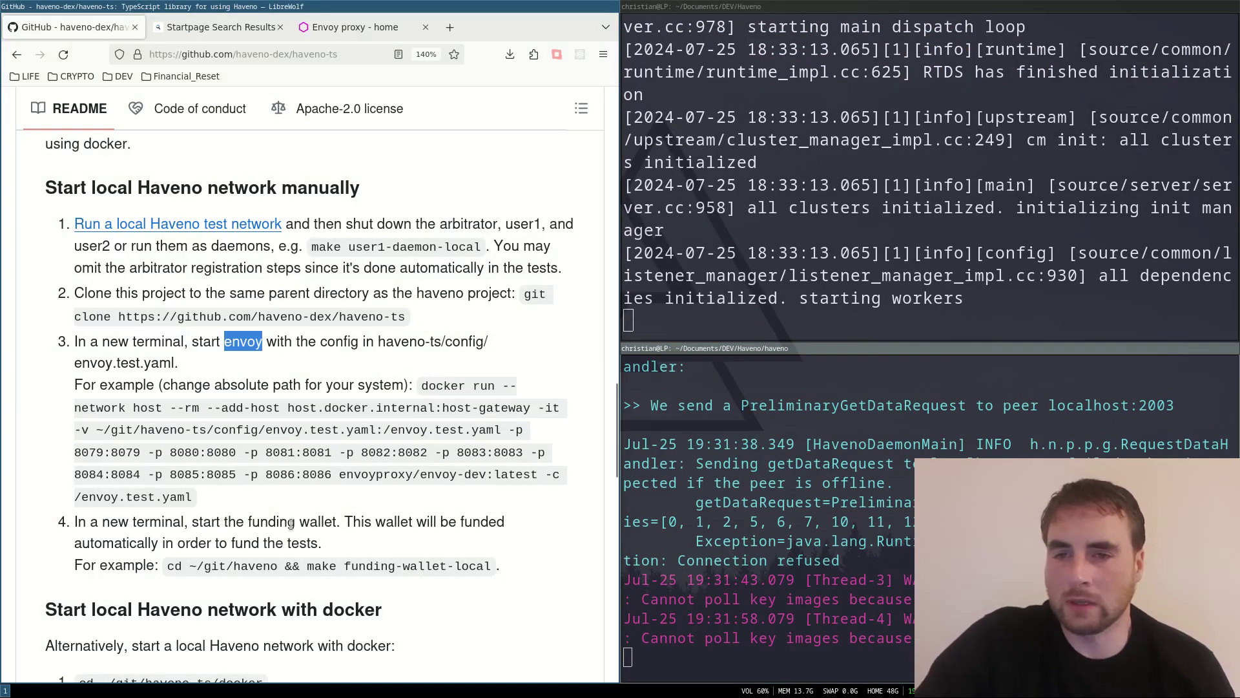
scroll(194, 388, "up", 10)
key("super+Return")
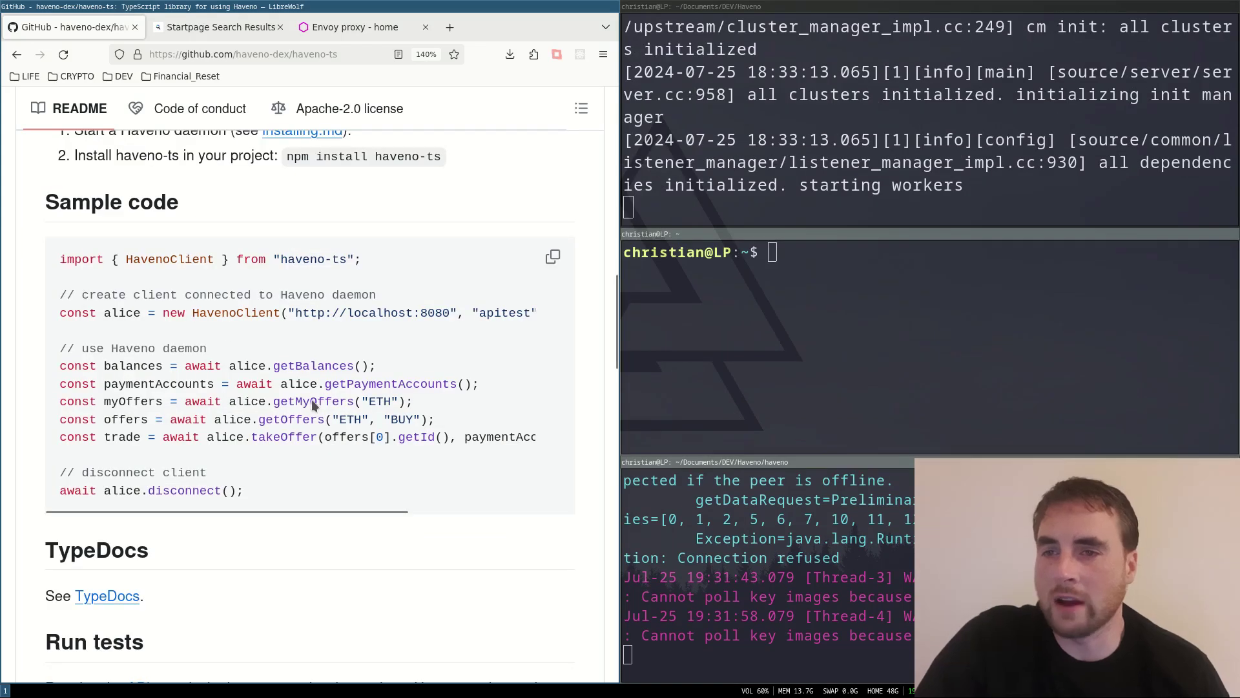
- Change into Documents/DEV/Haveno/haveno-ui and type yarn at the prompt
left_click_drag(22, 260, 479, 525)
left_click(319, 483)
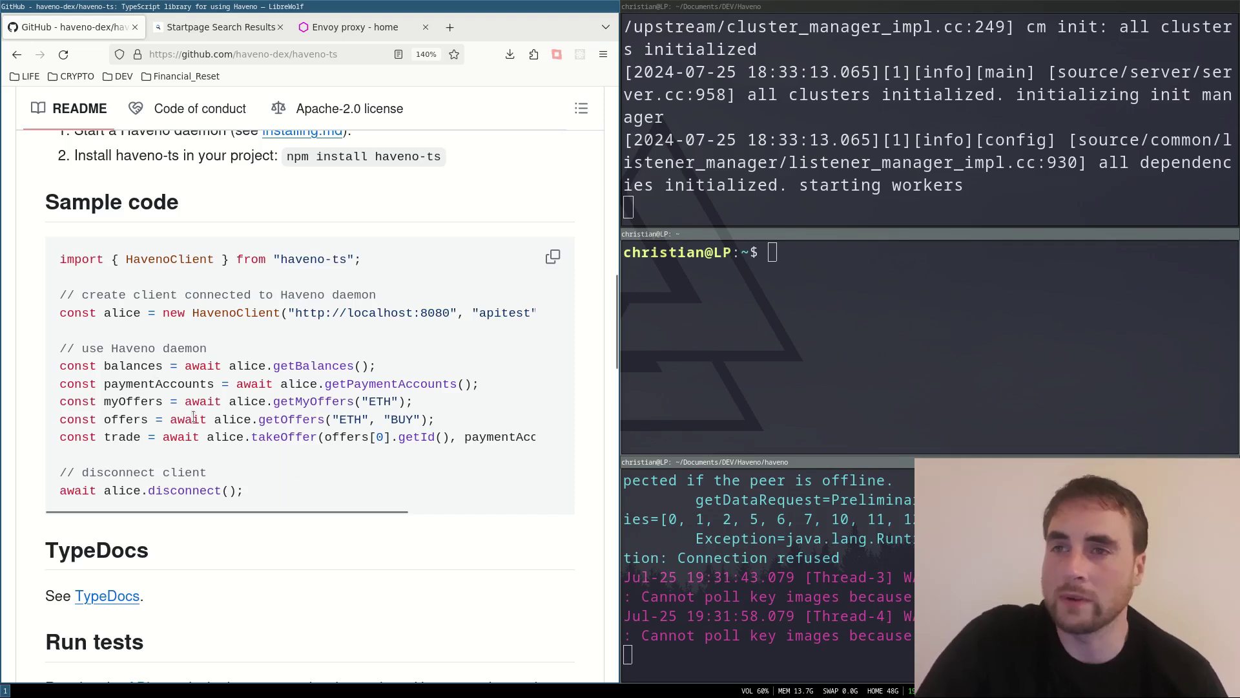
type("cd Doc")
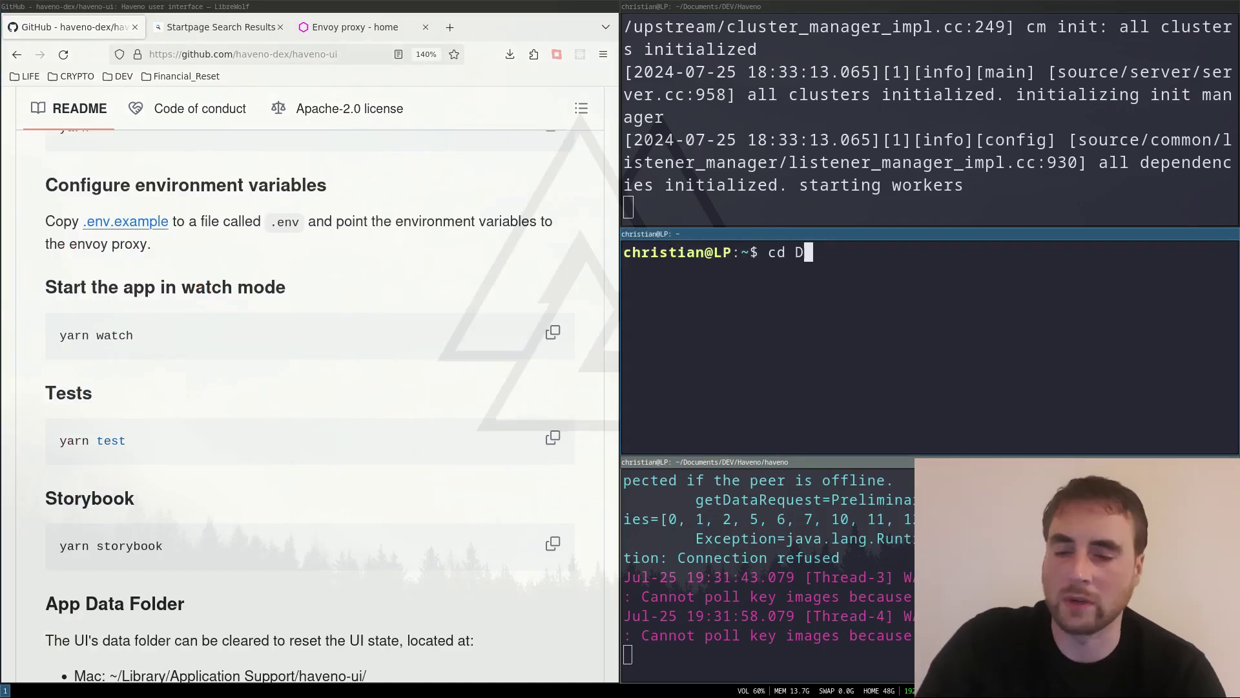
key("Tab")
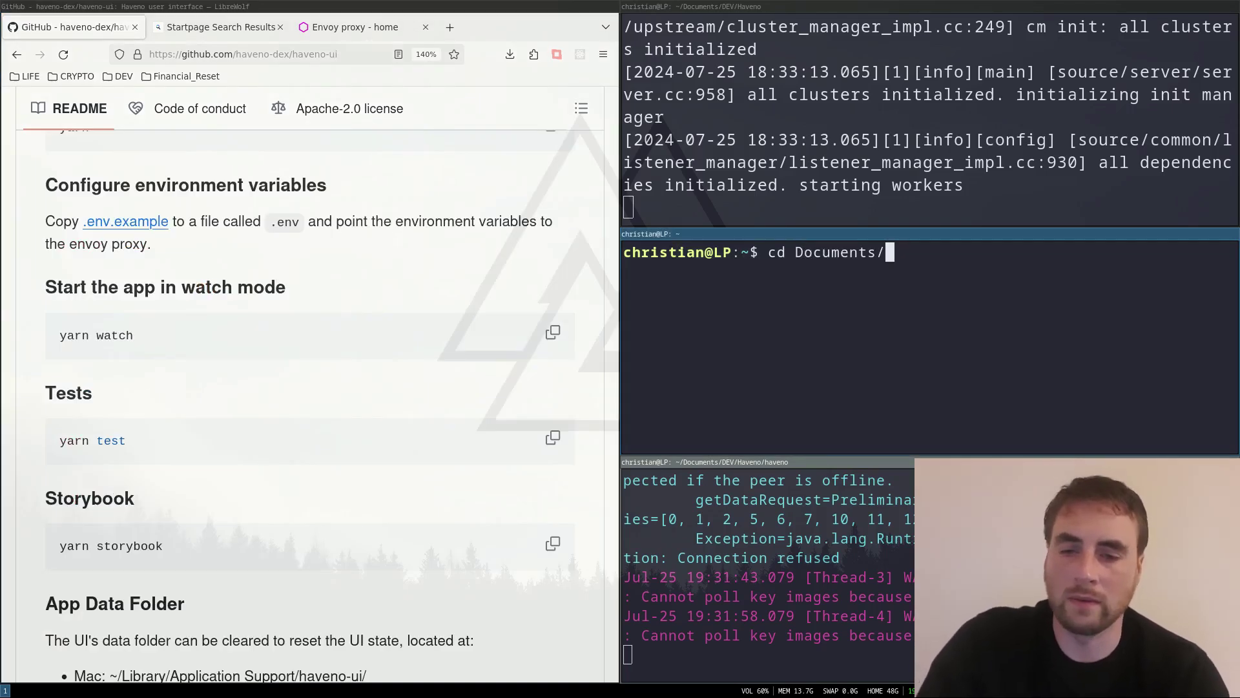
type("DEV/")
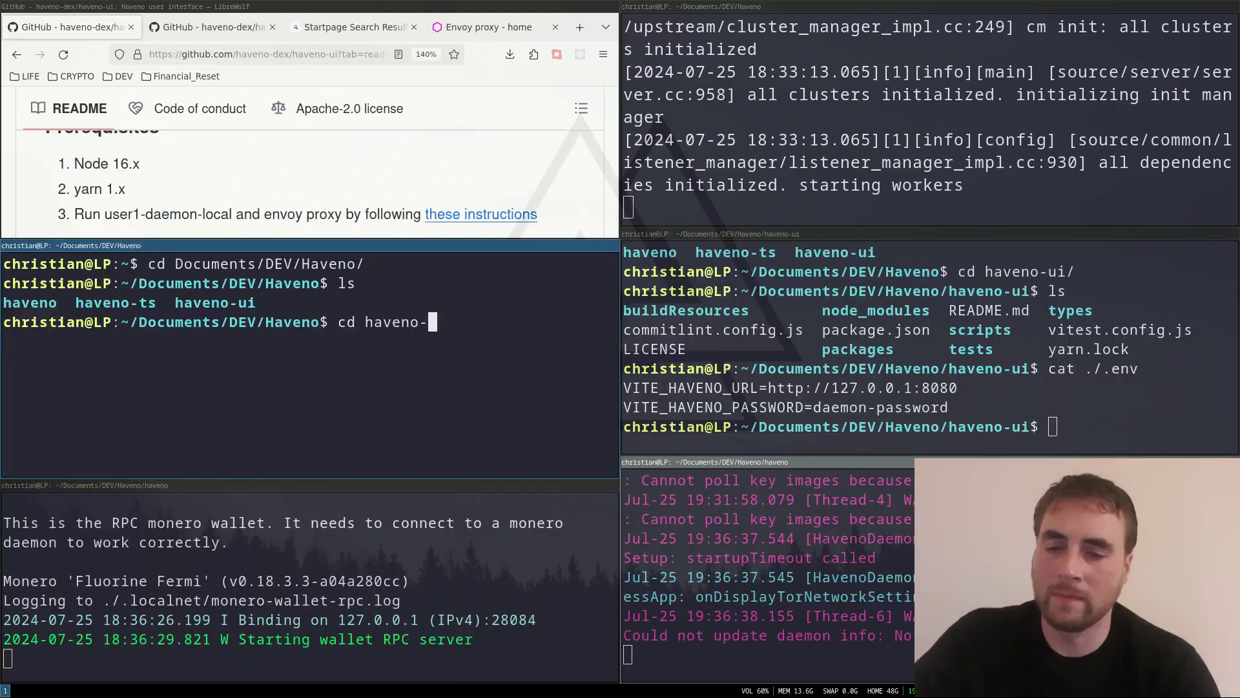
type("ui/")
key("Return")
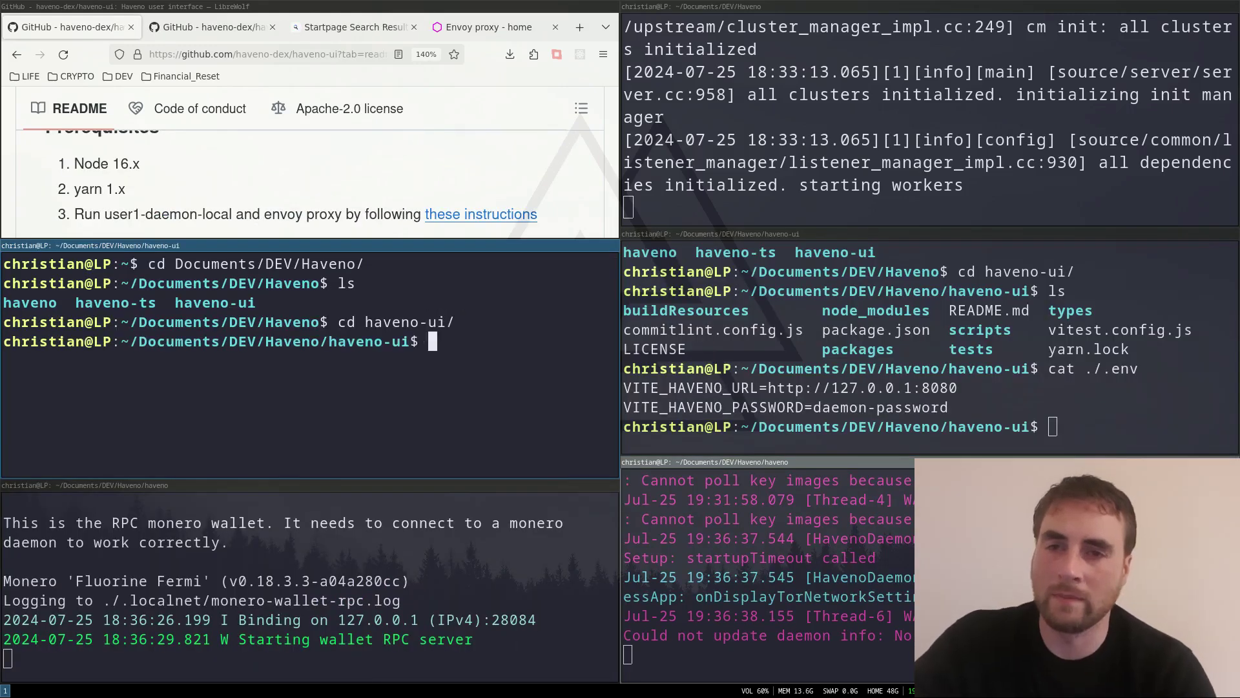
type("yarn")
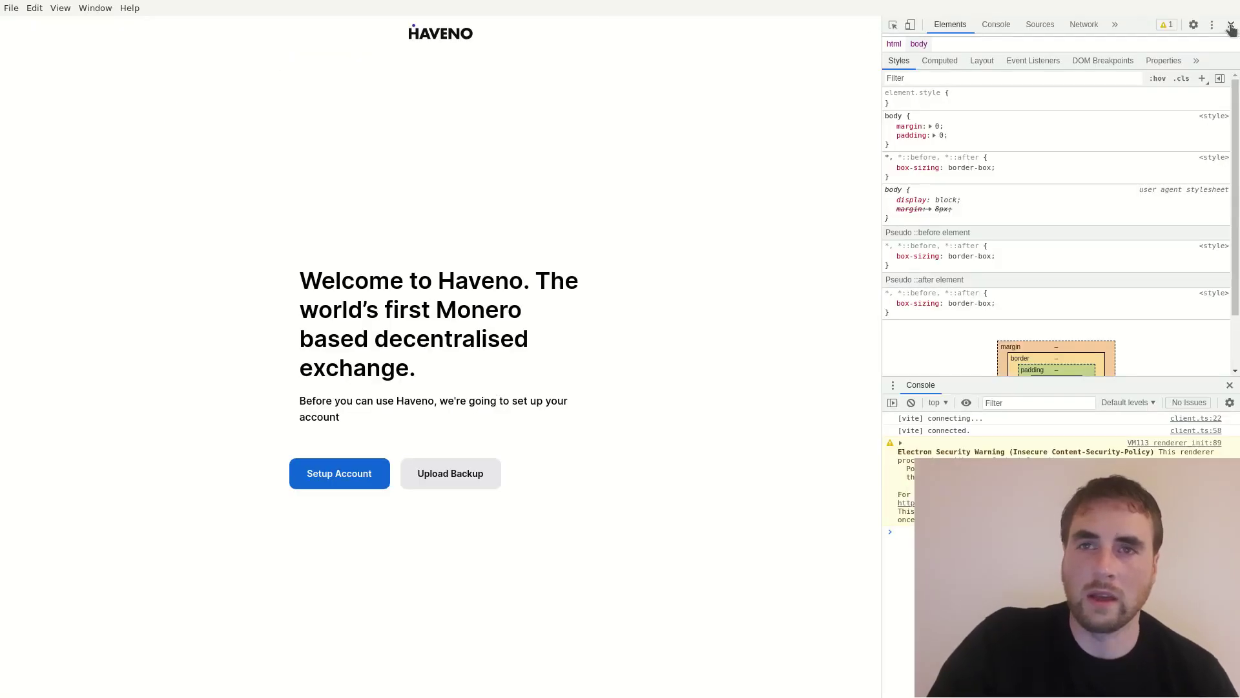
- Close DevTools, begin Setup Account with a password, and expand a console error
left_click(1230, 26)
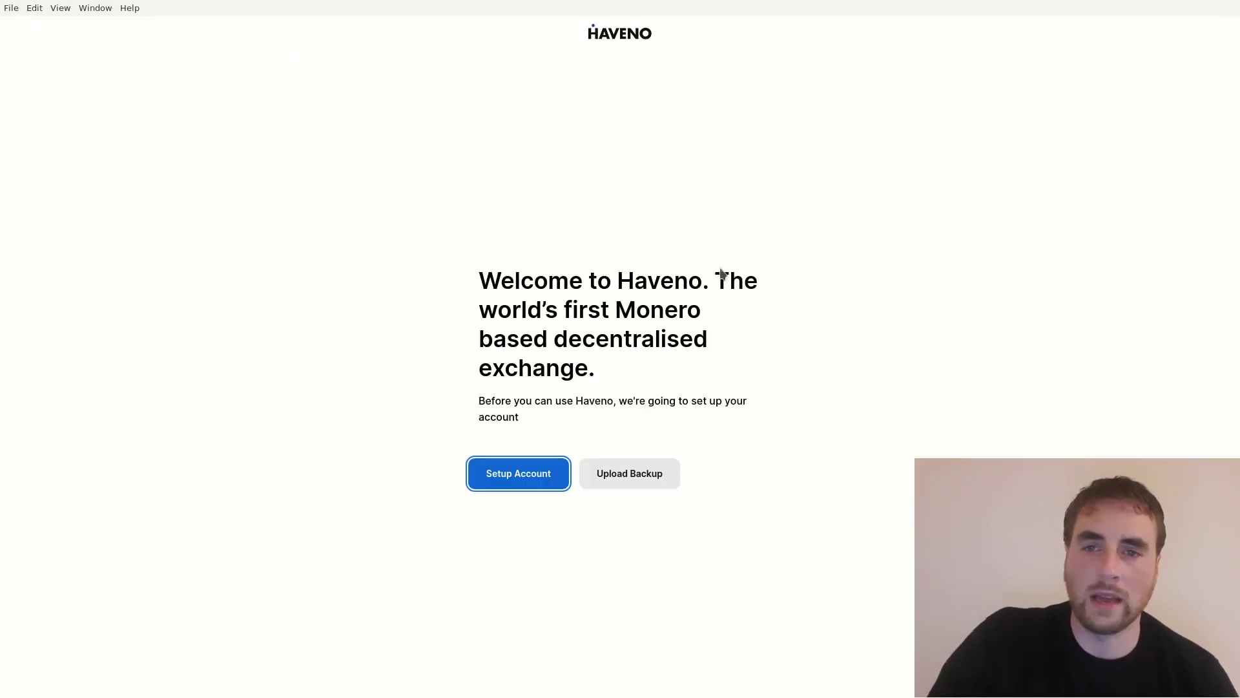
left_click(517, 477)
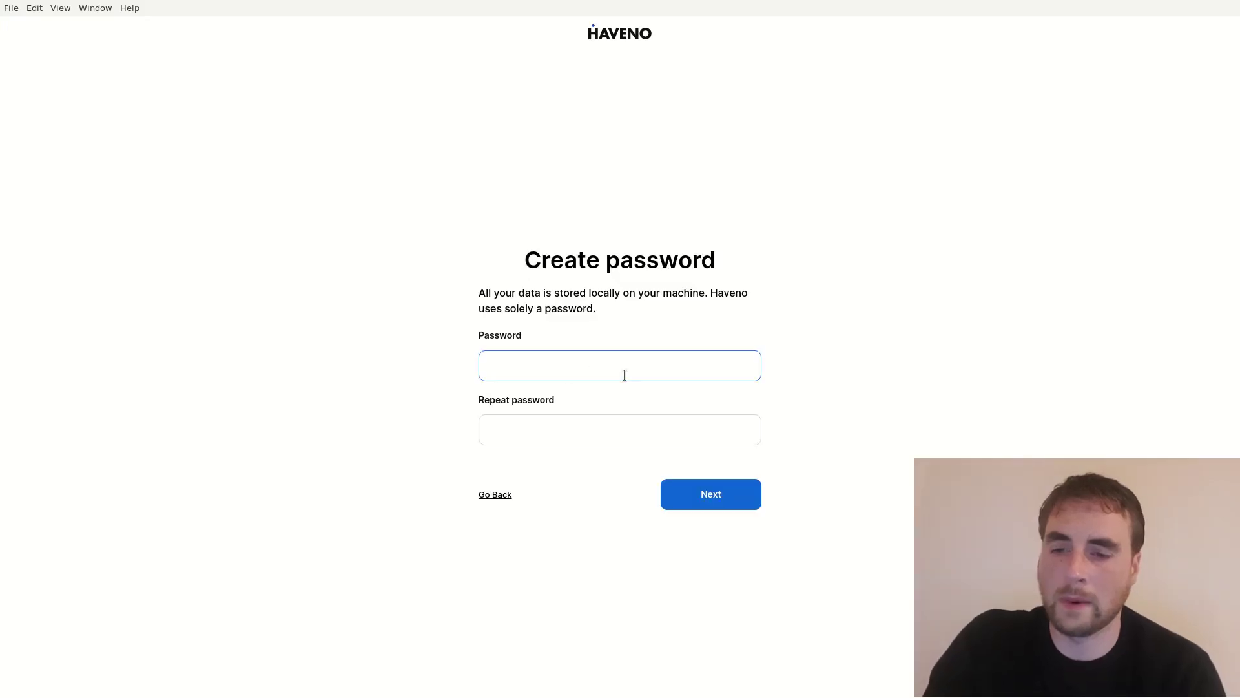
type("••")
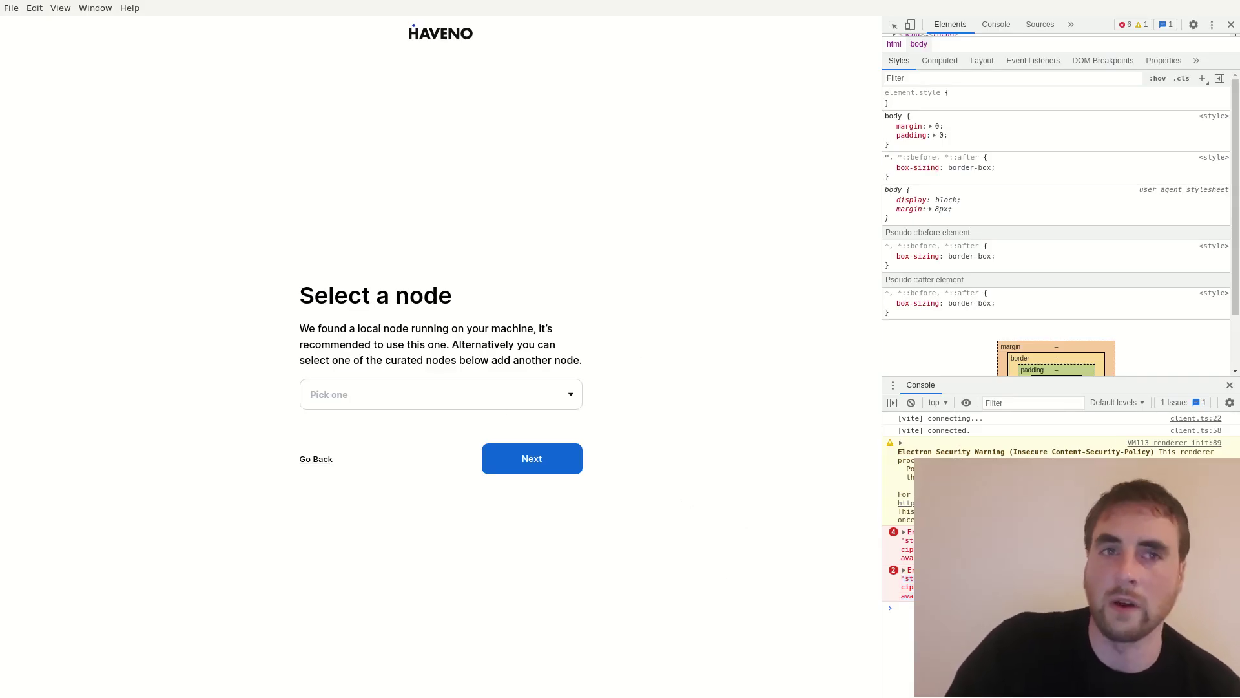
left_click(904, 570)
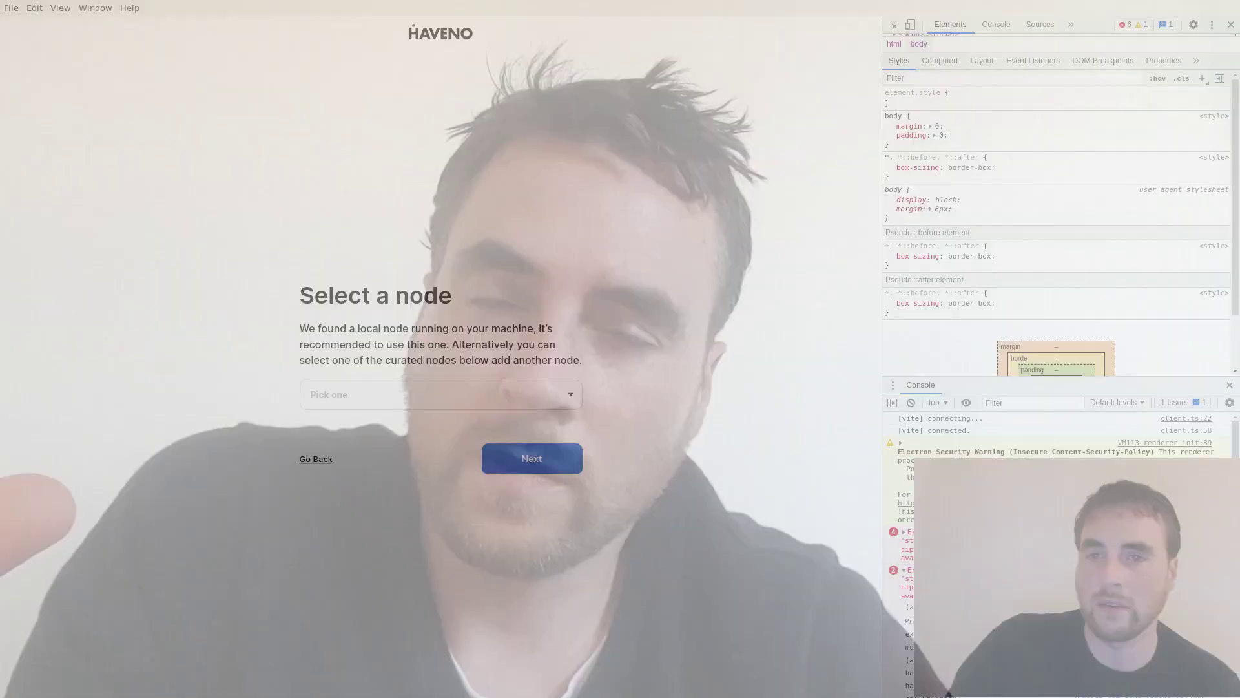